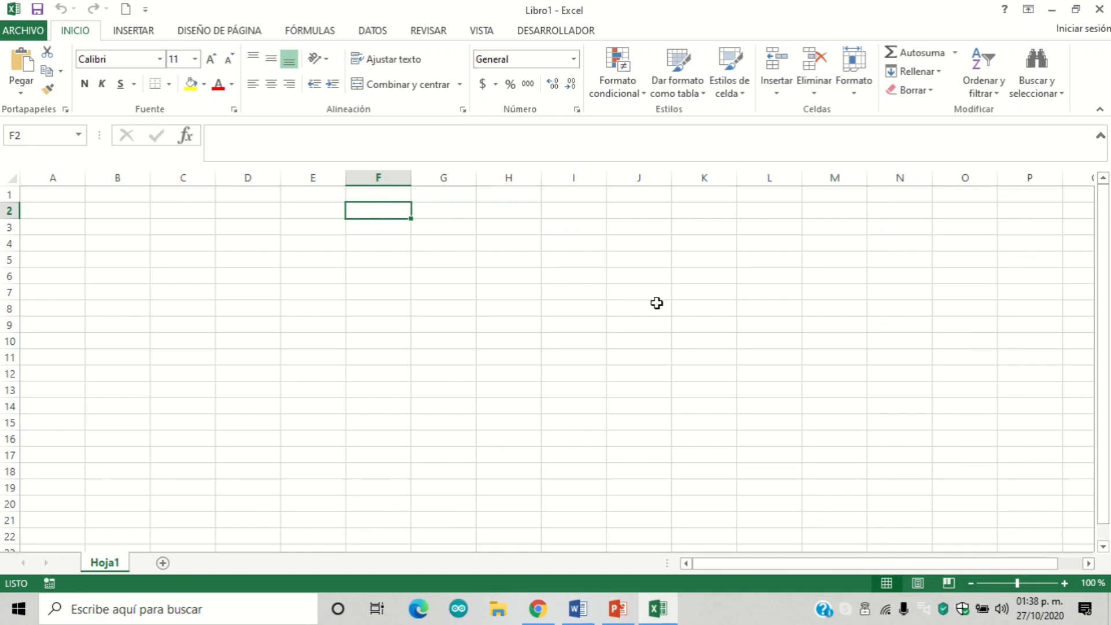
Step: Select A1:AR1 and set the column width to 1.5 via Formato > Ancho de columna
left_click(68, 198)
key("shift+Right")
key("shift+Right")
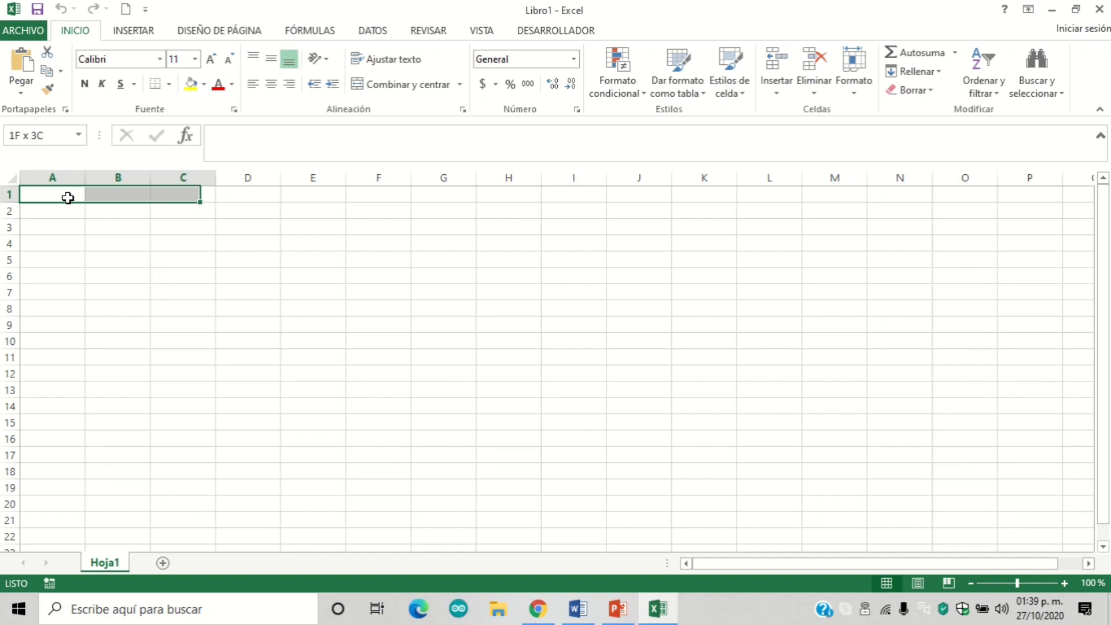
key("shift+Right")
key("shift+Right")
key("shift+Right")
key("shift+Right")
key("shift+Right")
key("shift+Right")
key("shift+Right")
key("shift+Right")
key("shift+Right")
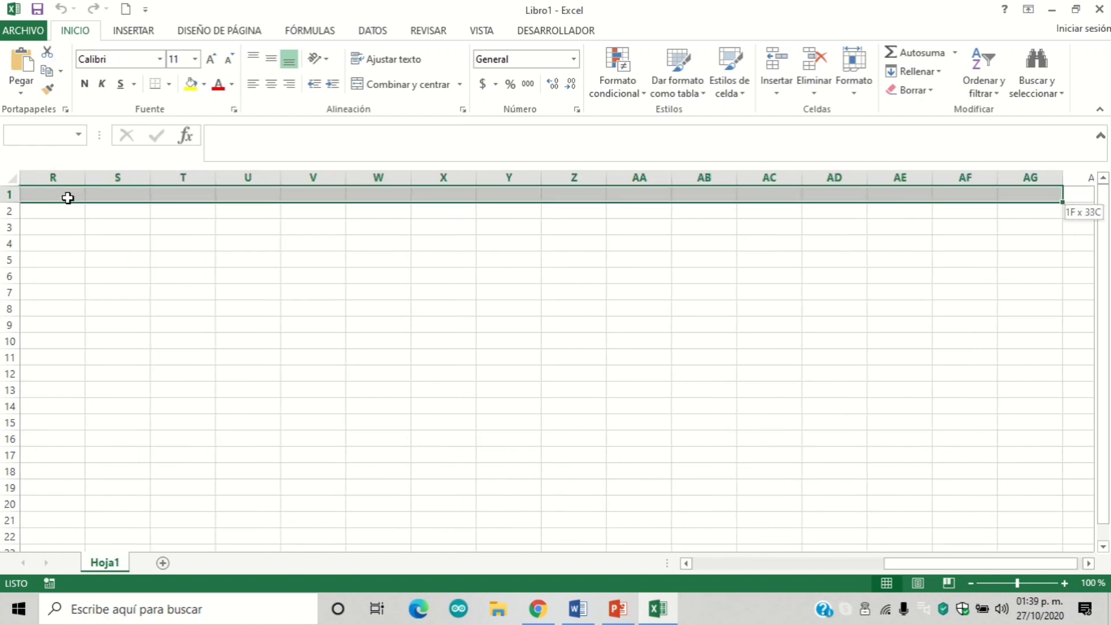
key("shift+Right")
key("shift+Right")
key("shift+Right")
key("shift+Right")
key("shift+Right")
key("shift+Right")
key("shift+Right")
key("shift+Right")
key("shift+Right")
key("shift+Right")
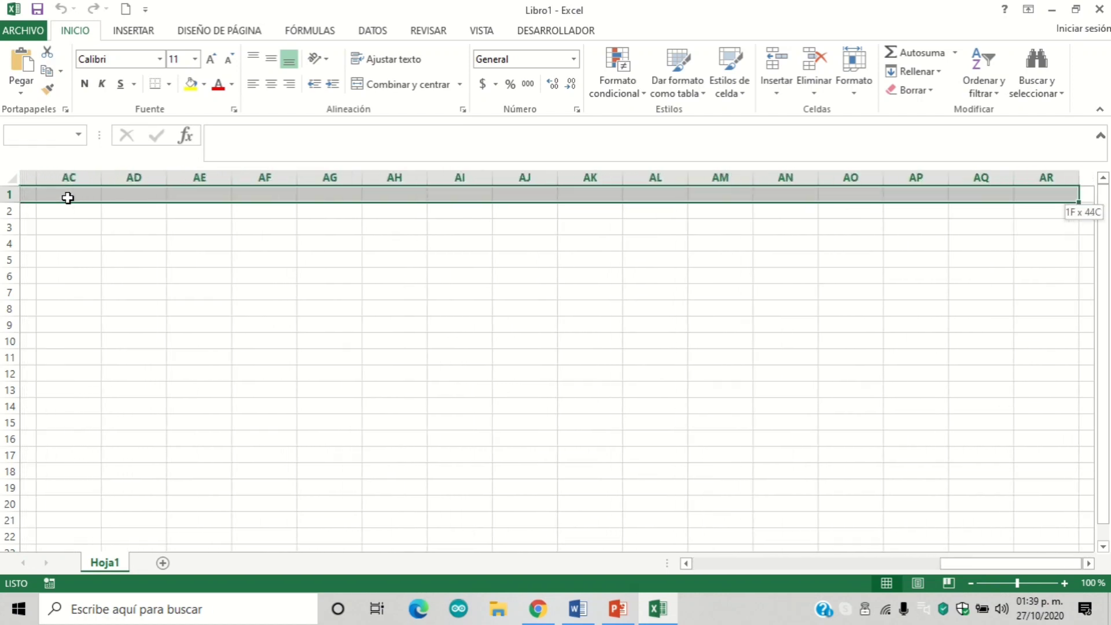
key("shift+Right")
key("shift+Left")
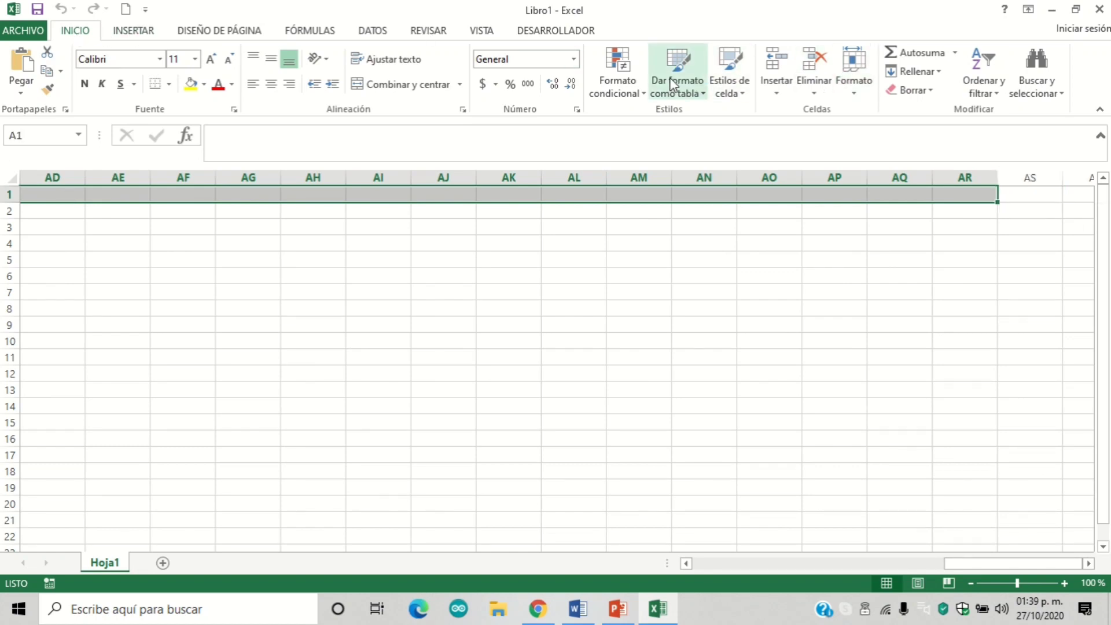
left_click(859, 68)
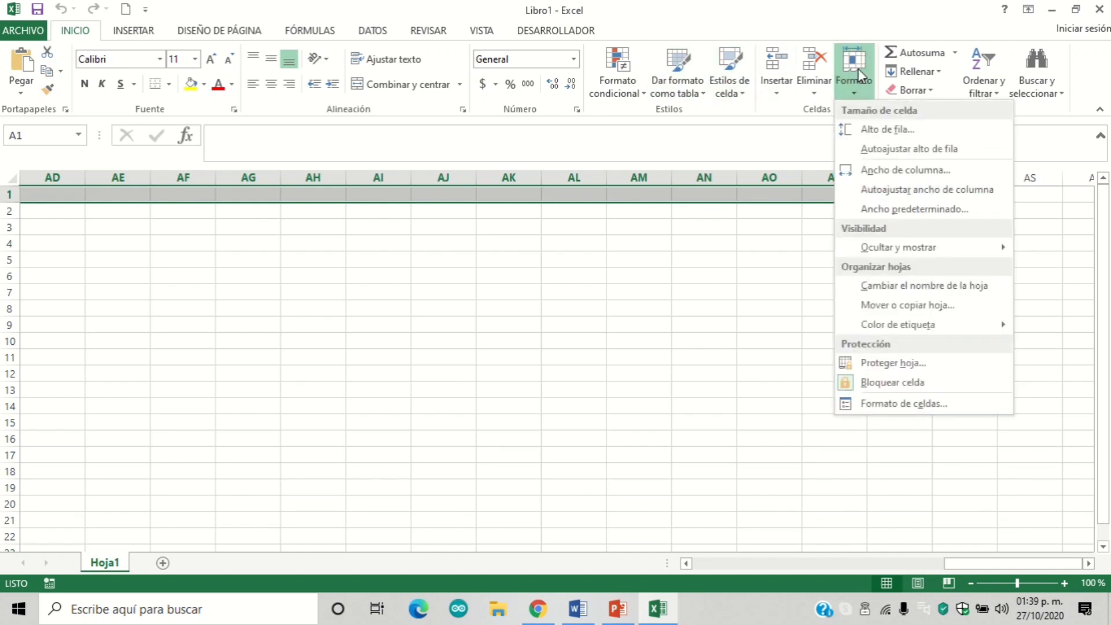
left_click(880, 171)
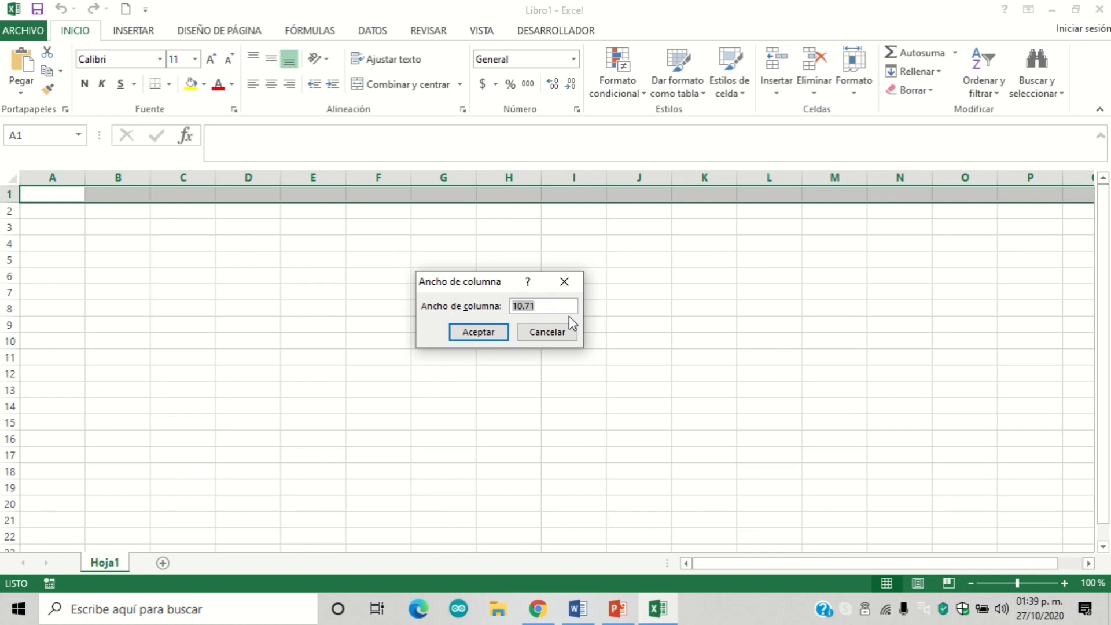
key("BackSpace")
type("1")
type(".5")
left_click(455, 332)
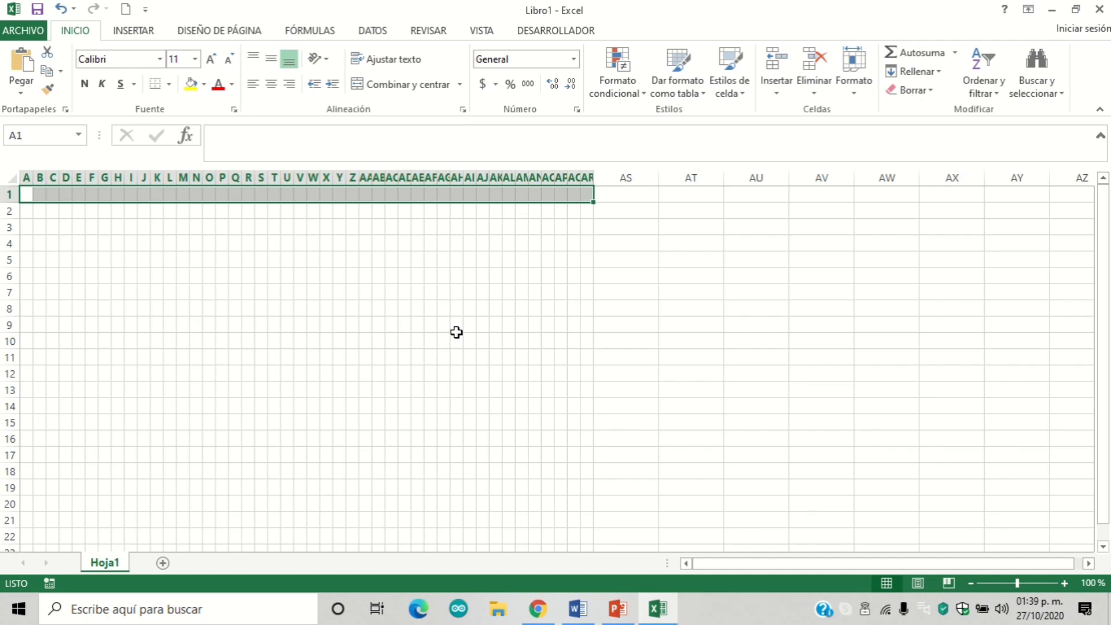
Step: Fill the range C1:AR1 with dark blue
left_click(57, 195)
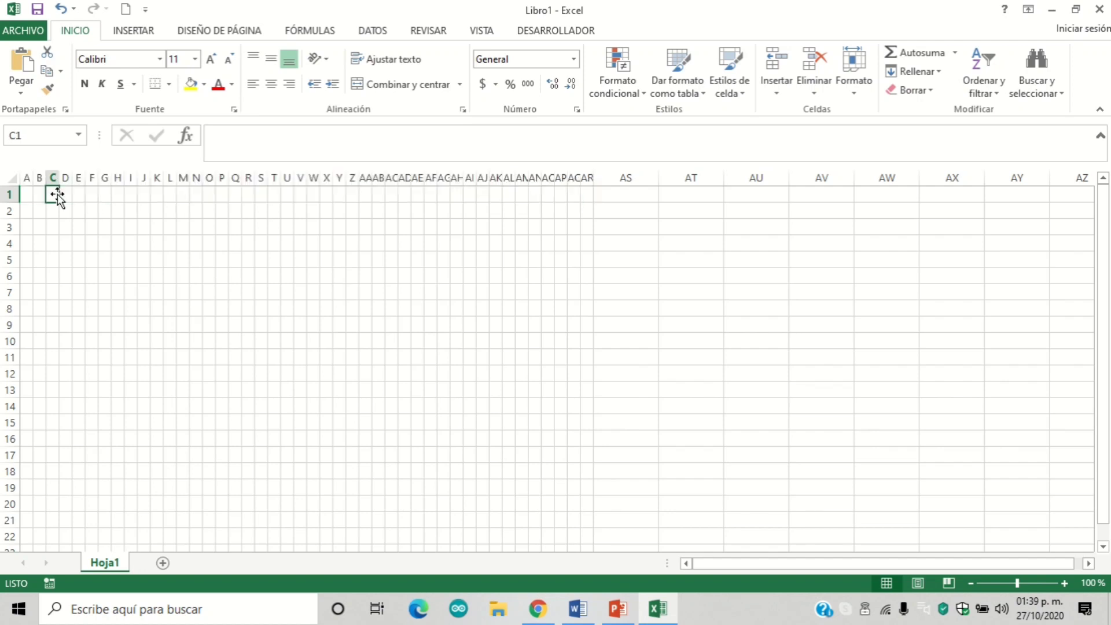
key("shift+Right")
key("shift+Right")
key("shift+Right")
key("shift+Right")
key("shift+Right")
key("shift+Right")
key("shift+Right")
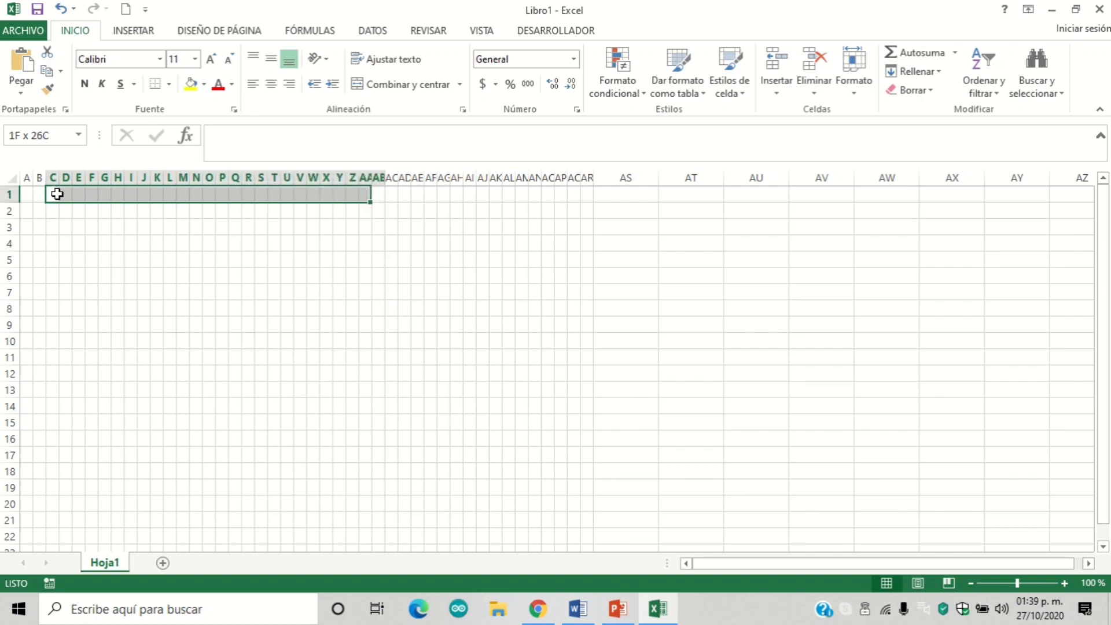
key("shift+Right")
key("shift+Right")
key("shift+Right")
key("shift+Right")
key("shift+Right")
key("shift+Right")
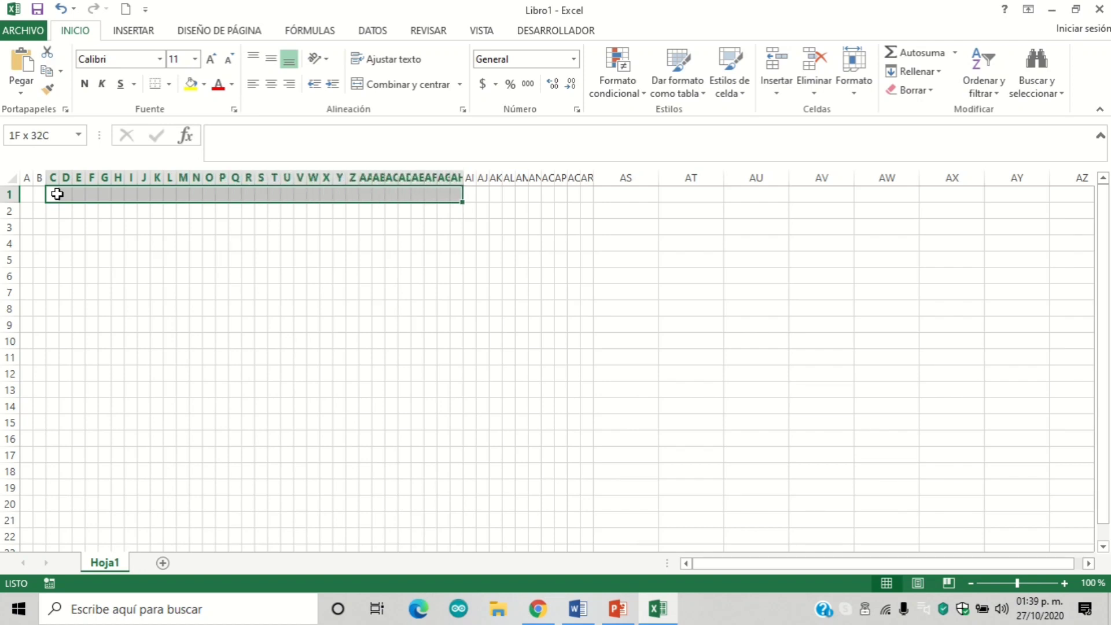
key("shift+Right")
key("shift+Right")
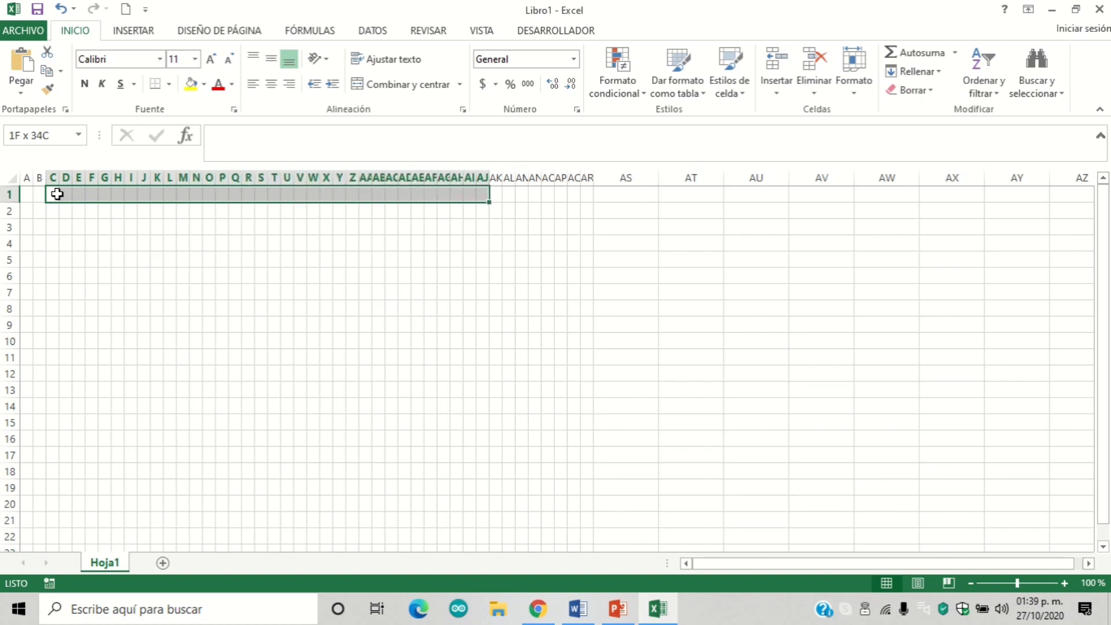
key("shift+Right")
key("shift+Right")
key("shift+Right")
key("shift+Right")
key("shift+Right")
key("shift+Right")
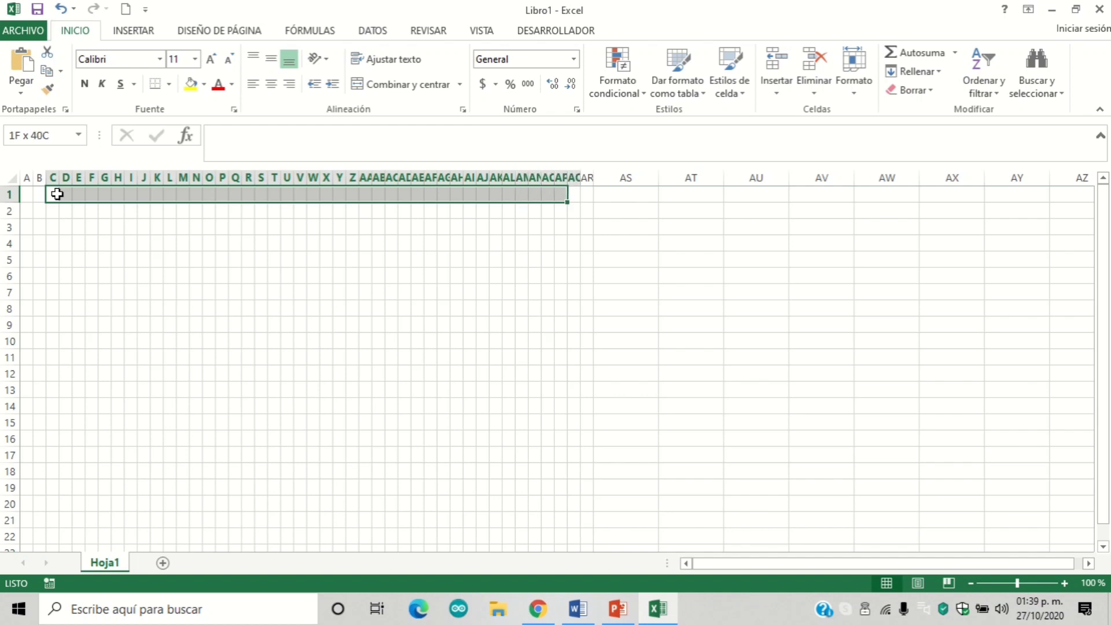
key("shift+Right")
key("shift+Right")
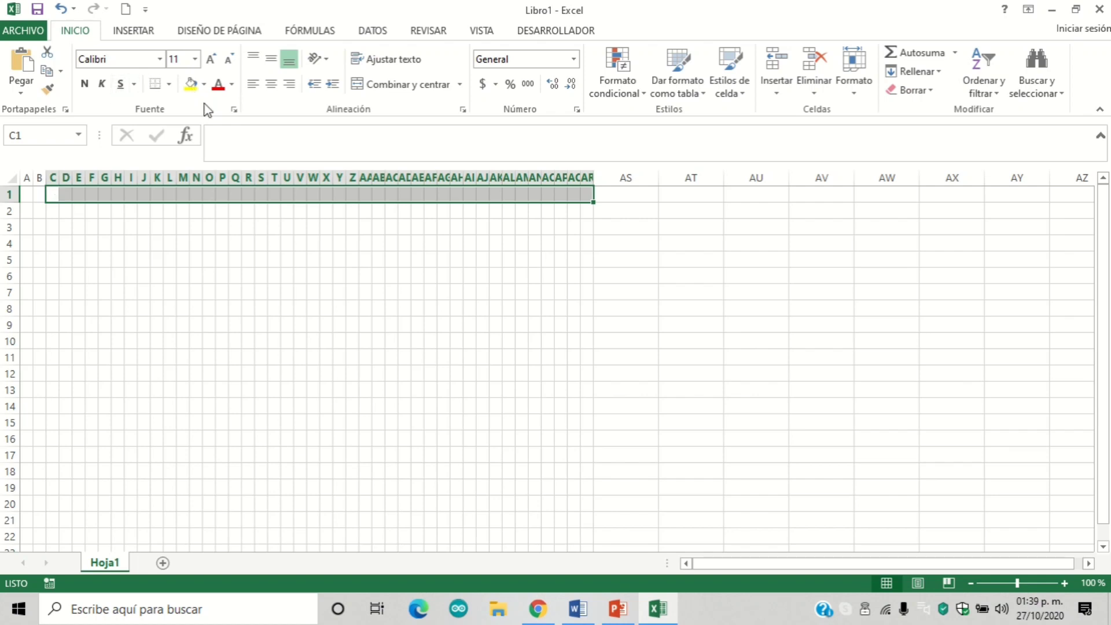
left_click(206, 85)
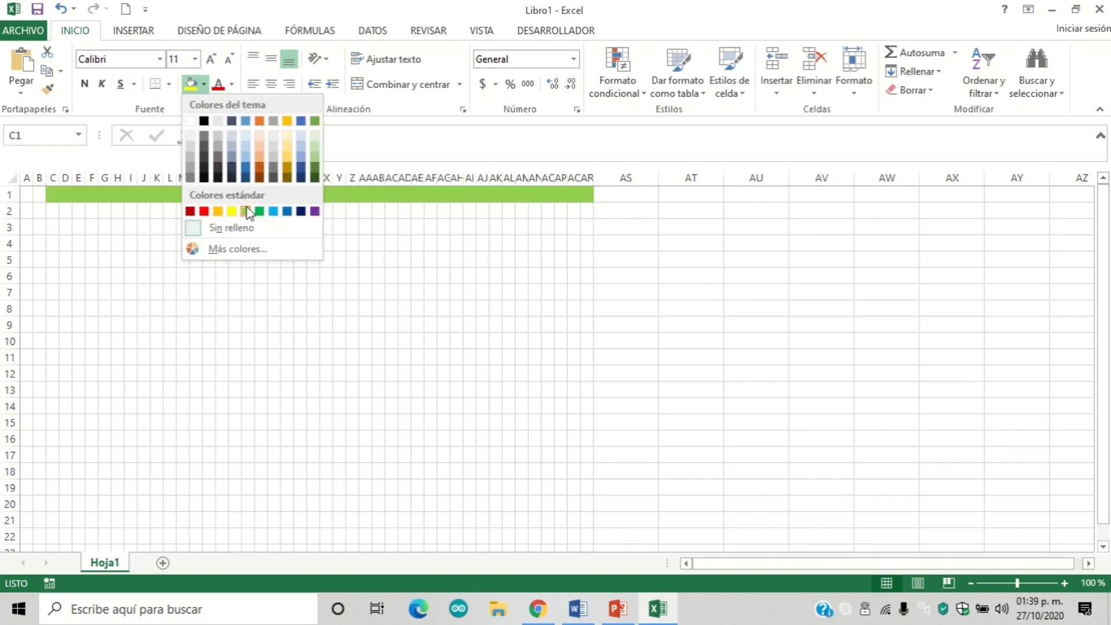
left_click(301, 212)
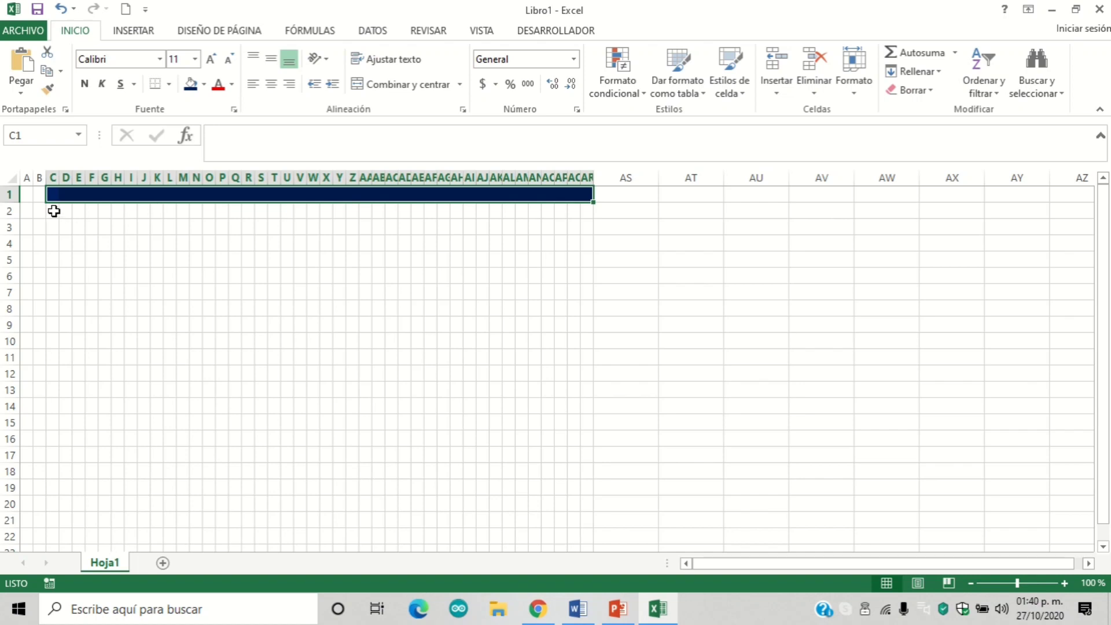
left_click(53, 212)
Step: Undo the row 1 fill and fill C2:AR2 dark blue instead
key("shift+Down")
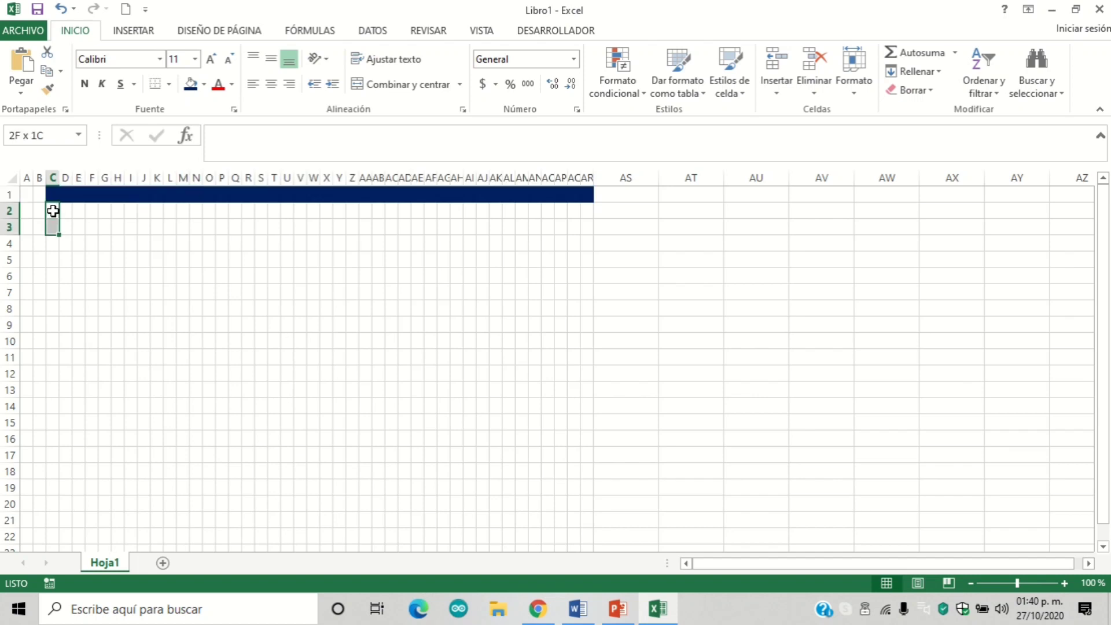
key("shift+Down")
key("shift+Down")
key("shift+Down")
key("shift+Down")
key("shift+Down")
key("shift+Down")
key("shift+Down")
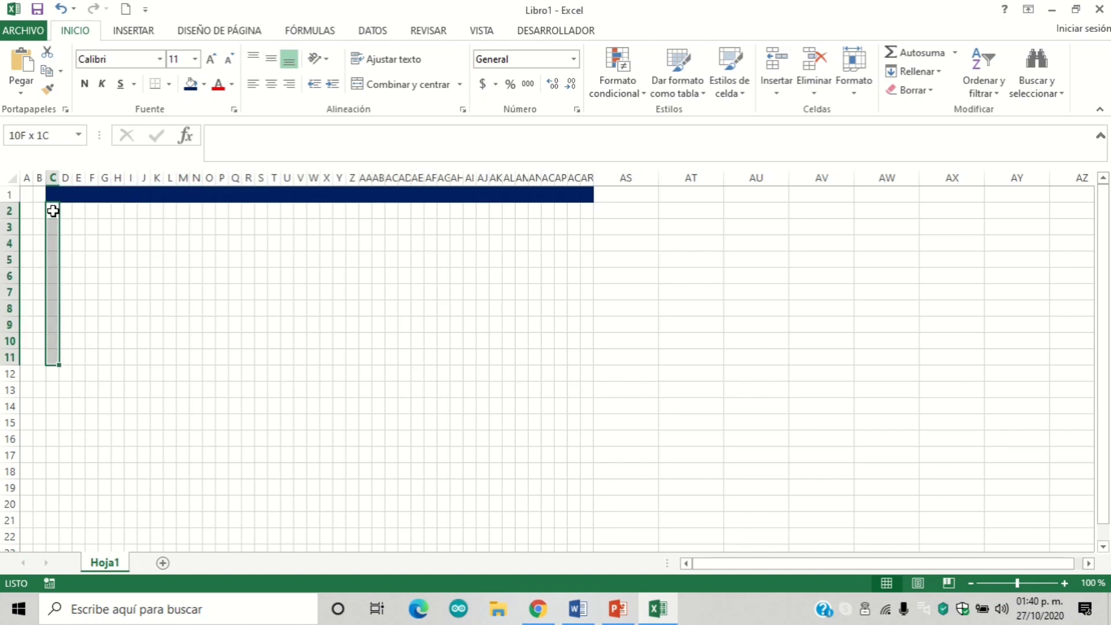
key("shift+Down")
key("shift+Down")
key("shift+Down")
key("shift+Down")
key("shift+Down")
scroll(53, 211, "down", 3)
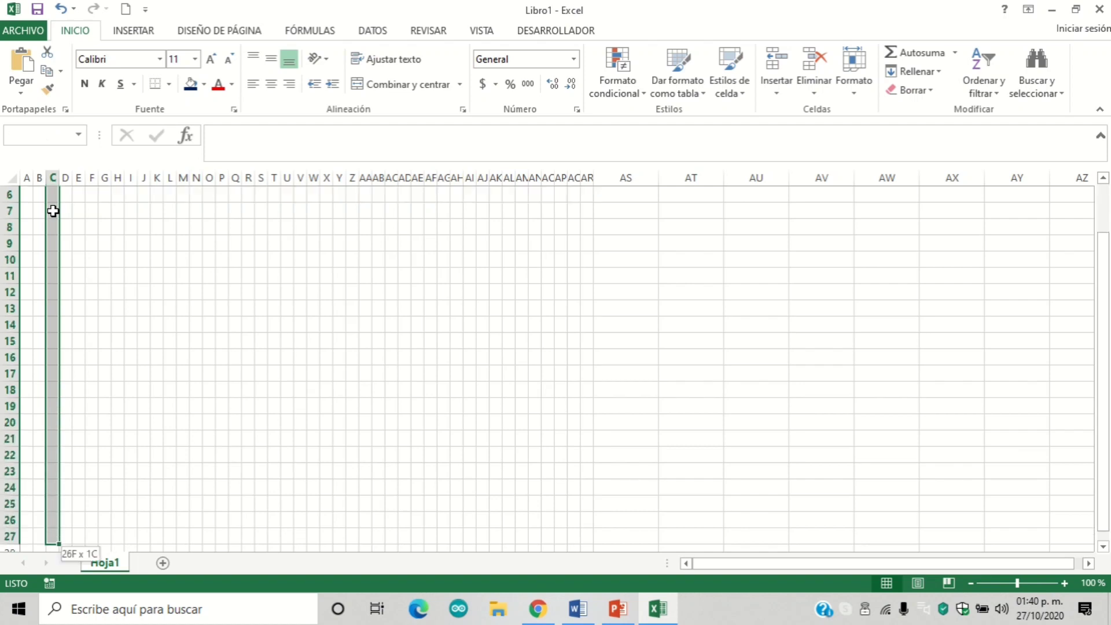
scroll(52, 212, "up", 3)
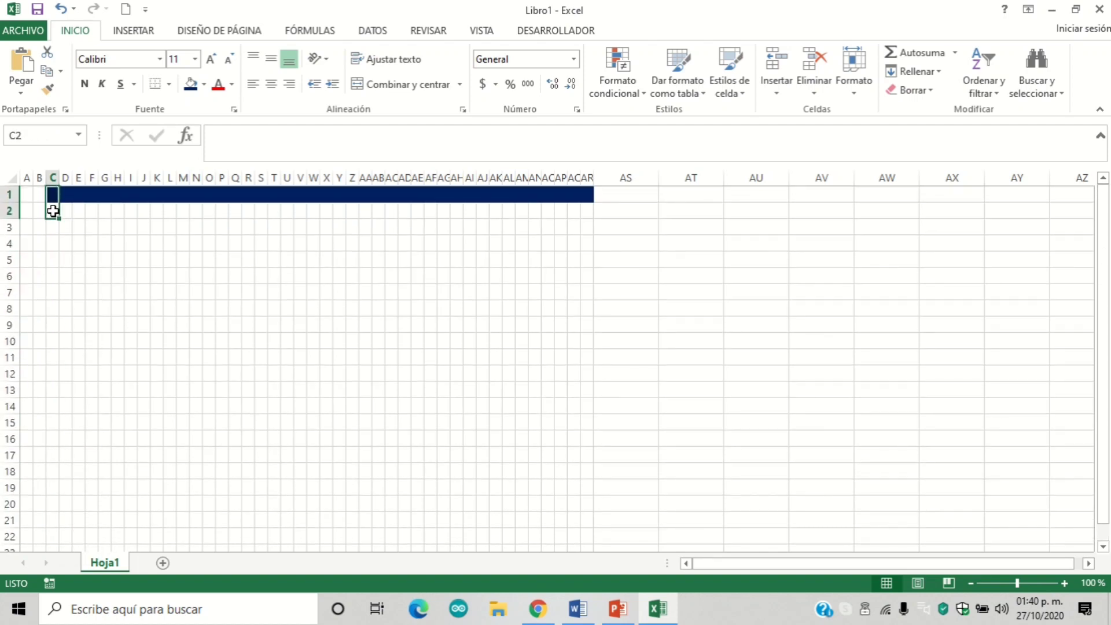
key("ctrl+z")
left_click(52, 211)
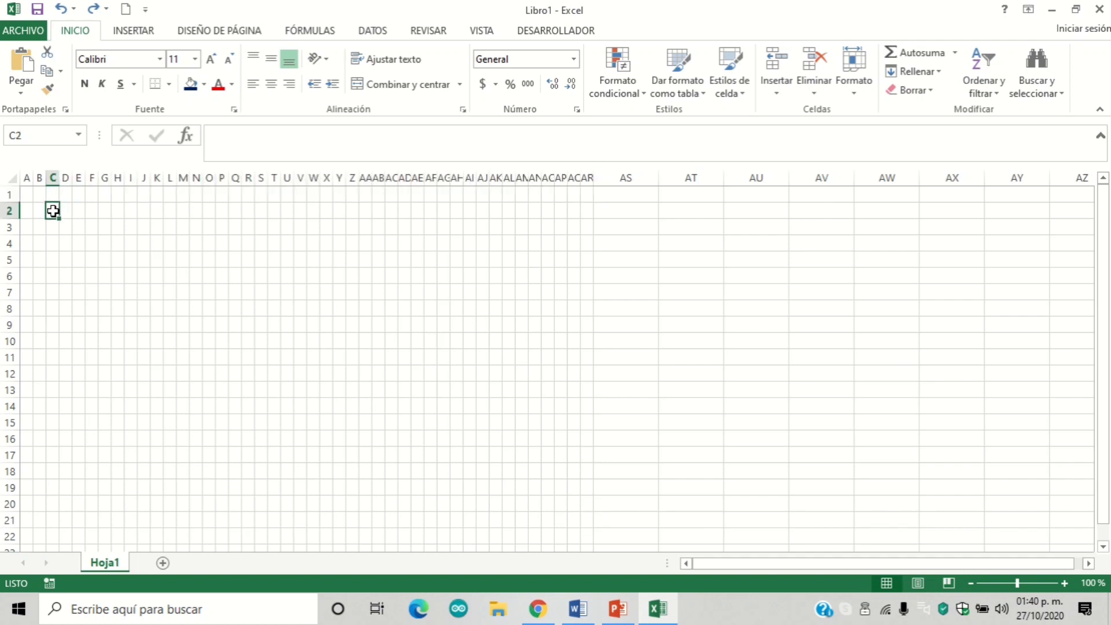
key("shift+Right")
key("shift+Right")
key("shift+Right")
key("shift+Right")
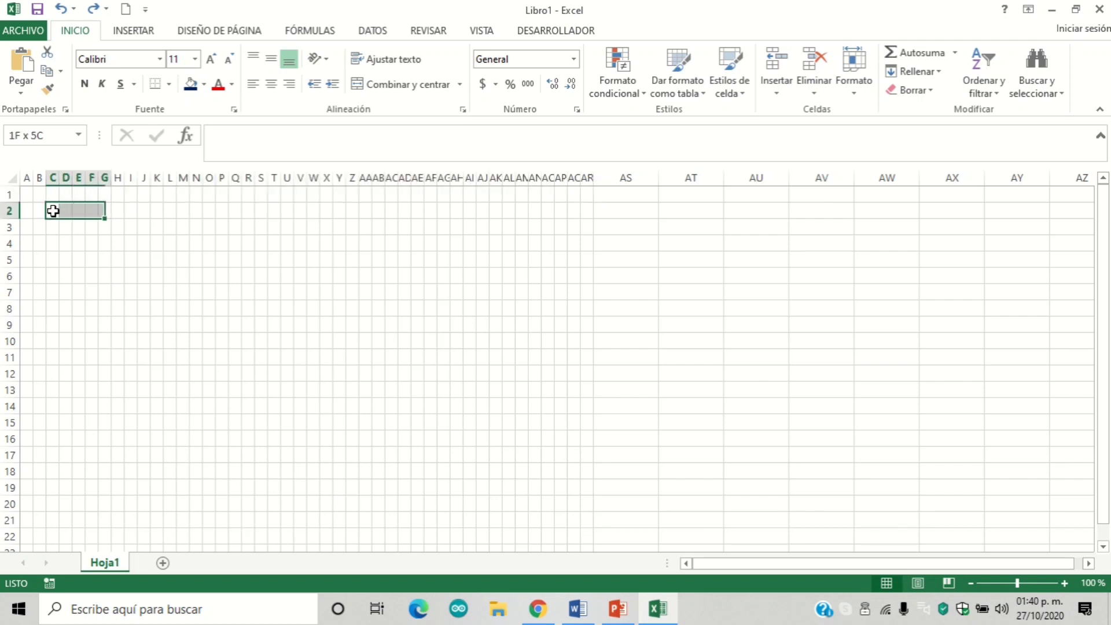
key("shift+Right")
key("shift+Right")
key("shift+Right")
key("shift+Right")
key("shift+Right")
key("shift+Right")
key("shift+Right")
key("shift+Right")
key("shift+Right")
key("shift+Right")
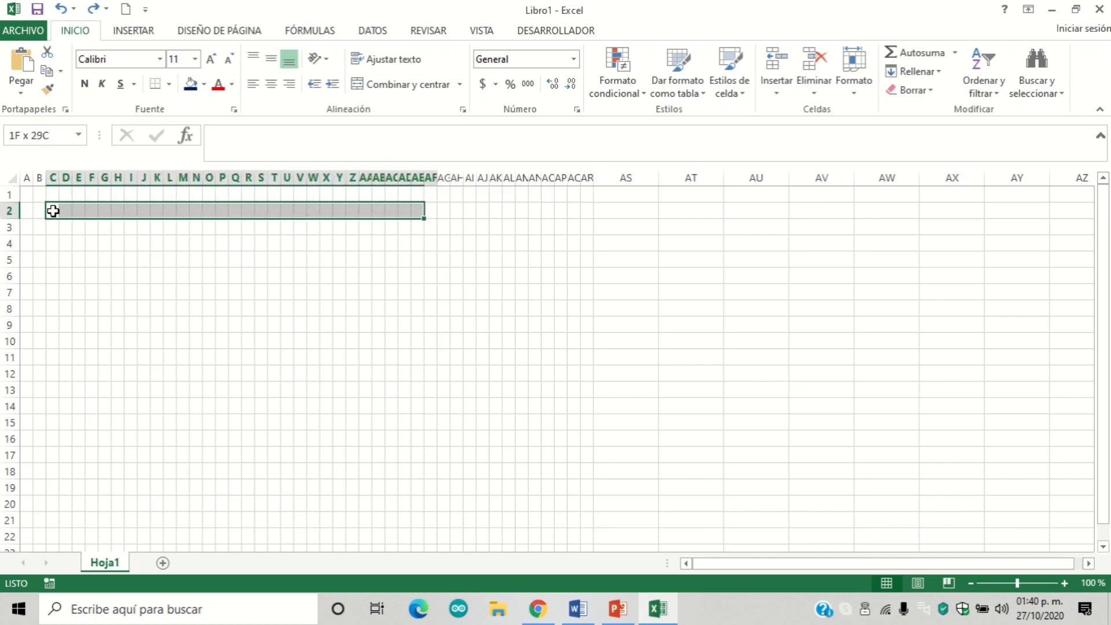
key("shift+Right")
key("shift+Right")
key("shift+Right")
key("shift+Right")
key("shift+Right")
key("shift+Right")
key("shift+Right")
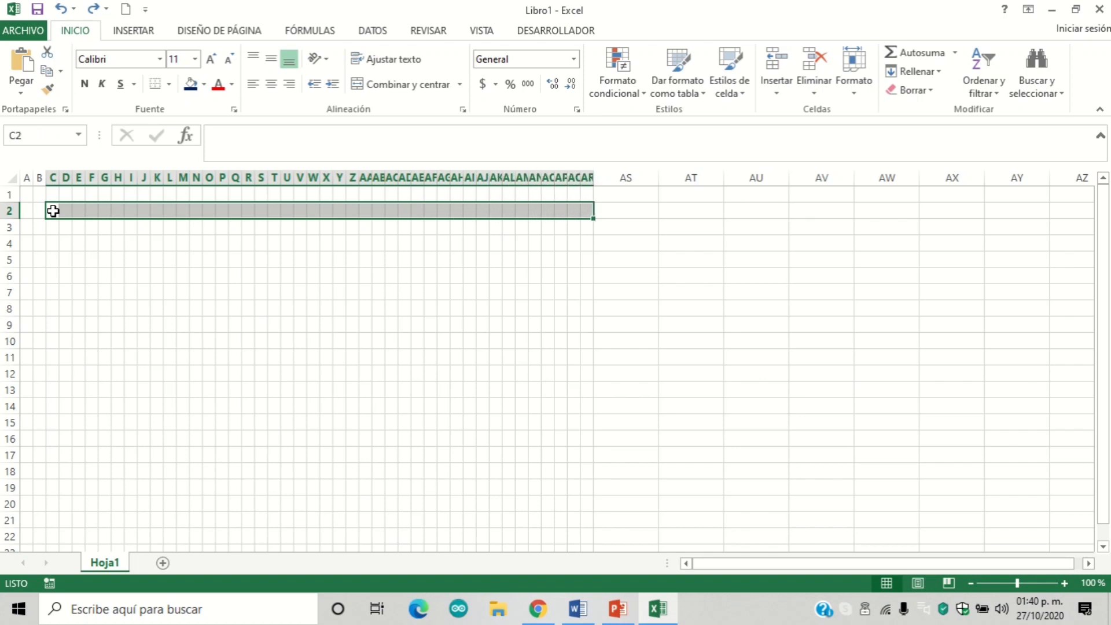
left_click(192, 84)
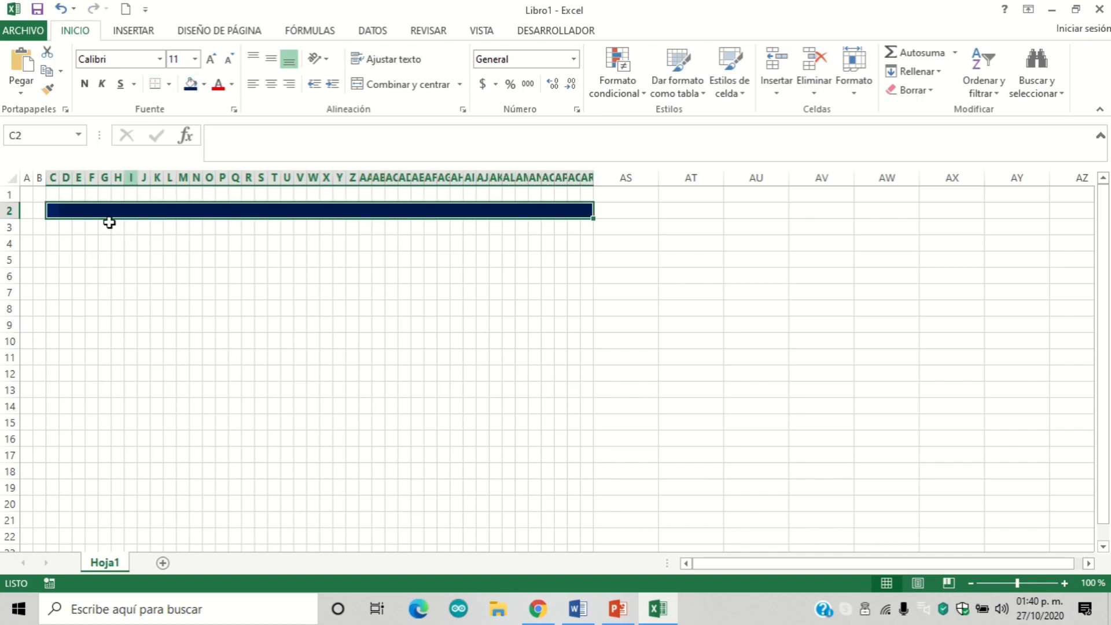
Step: Fill column C from row 3 to row 28 dark blue
left_click(54, 226)
left_click_drag(54, 226, 54, 544)
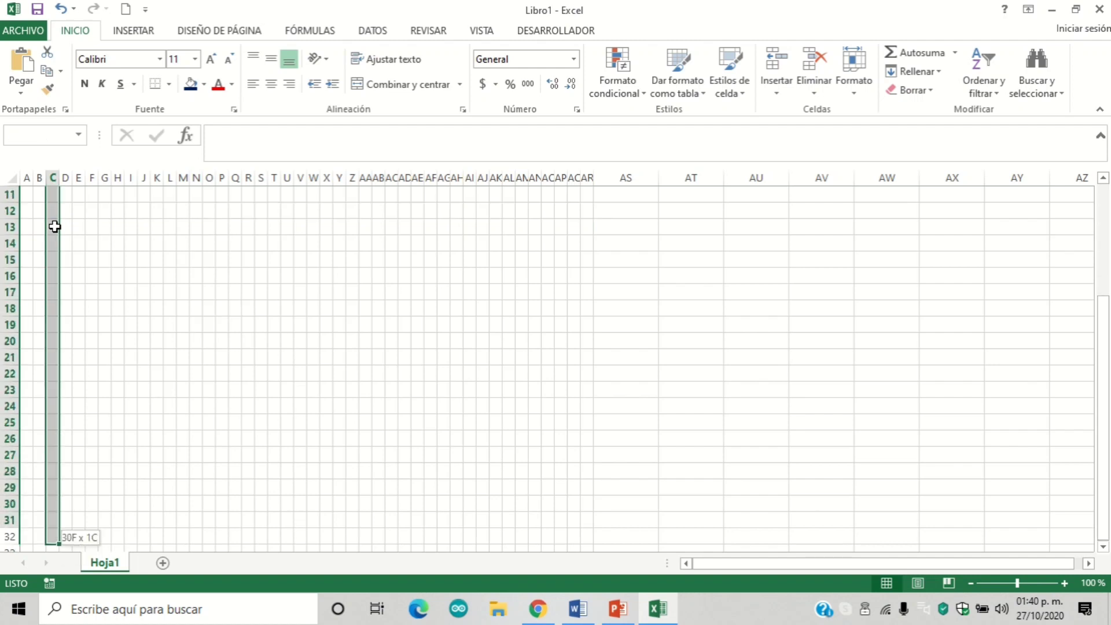
left_click_drag(55, 544, 54, 478)
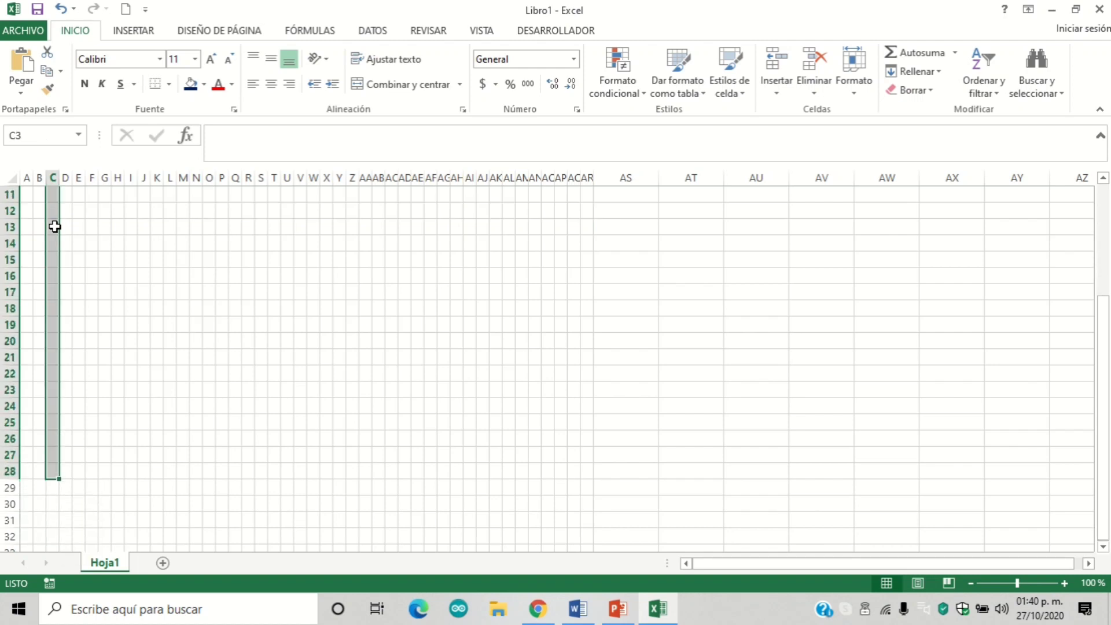
left_click(191, 84)
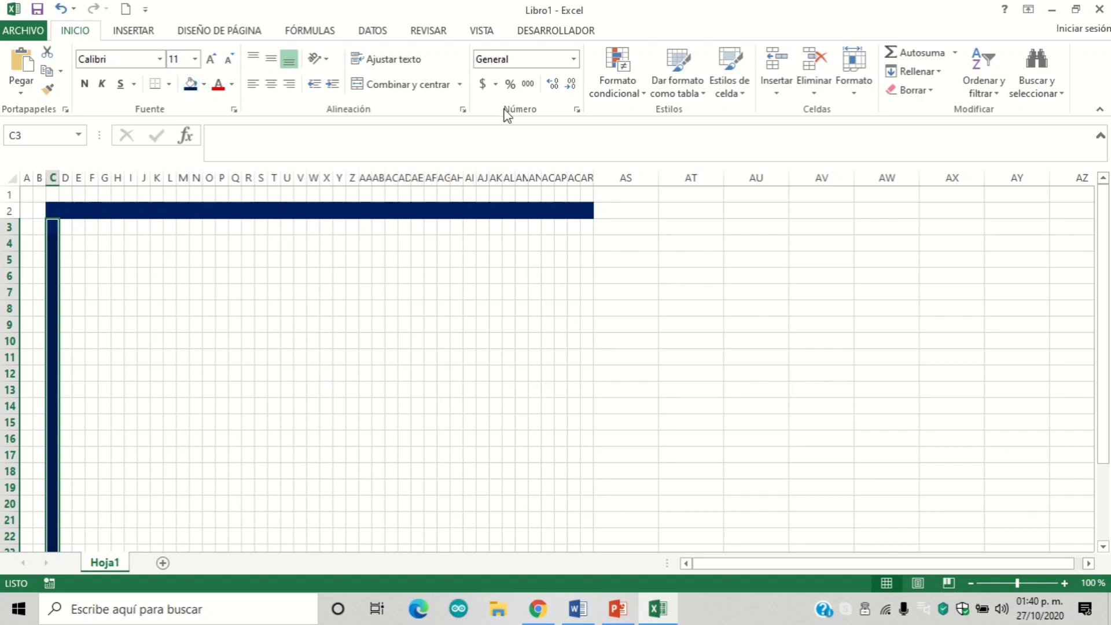
Step: Fill the bottom band D28:AR28 dark navy
left_click_drag(1103, 264, 1108, 385)
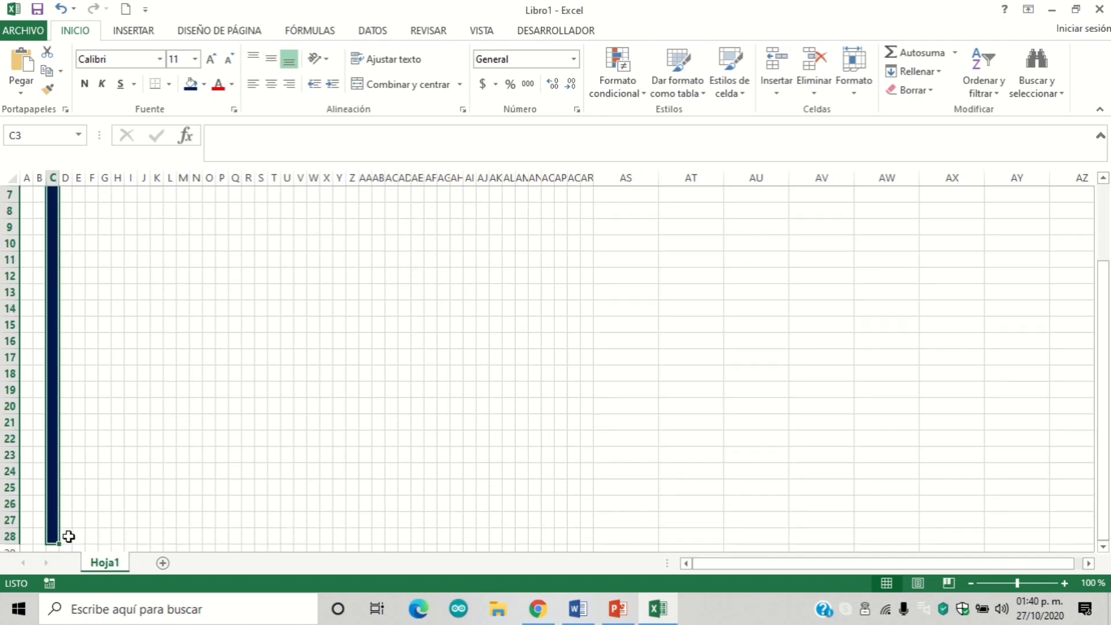
left_click(66, 536)
key("shift+Right")
key("shift+Right")
key("shift+Right")
key("shift+Right")
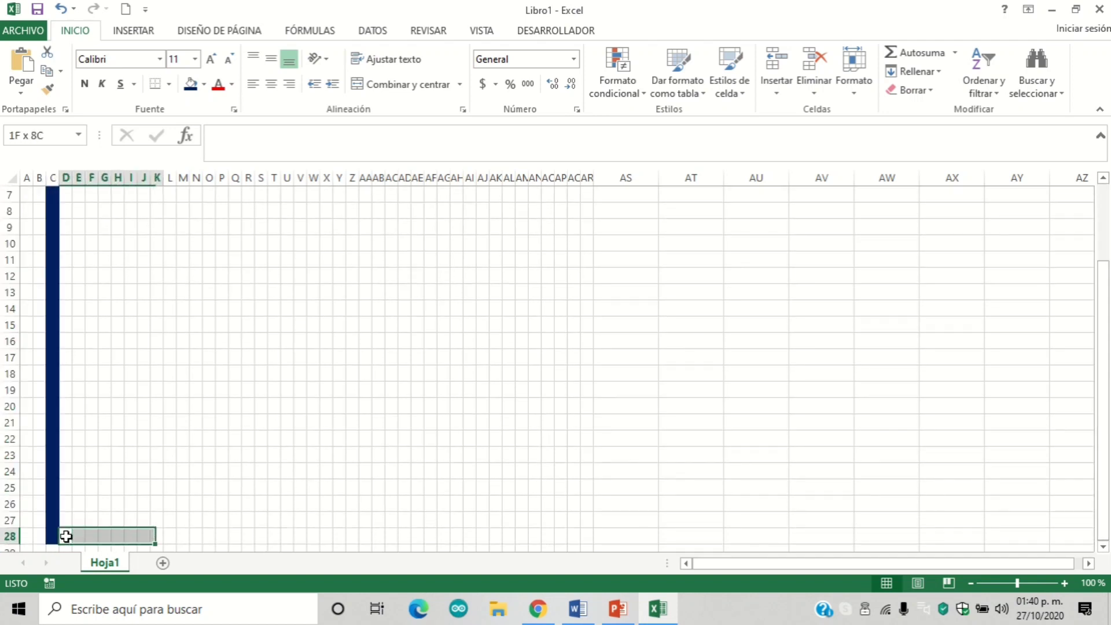
key("shift+Right")
key("shift+Right")
key("shift+Right")
key("shift+Right")
key("shift+Right")
key("shift+Right")
key("shift+Right")
key("shift+Right")
key("shift+Right")
key("shift+Right")
key("shift+Right")
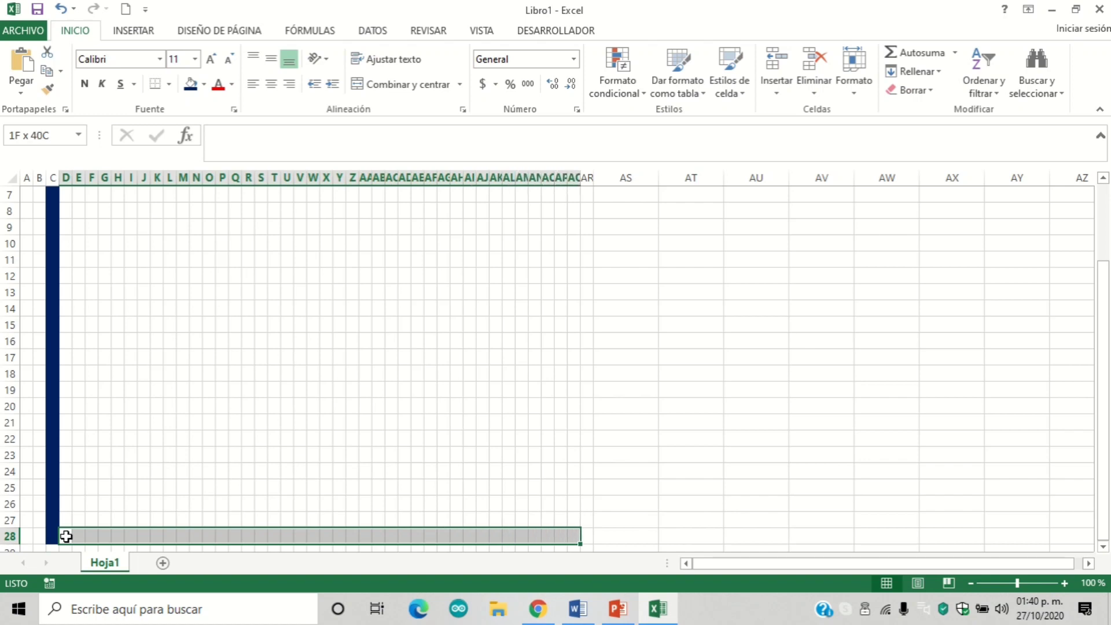
key("shift+Right")
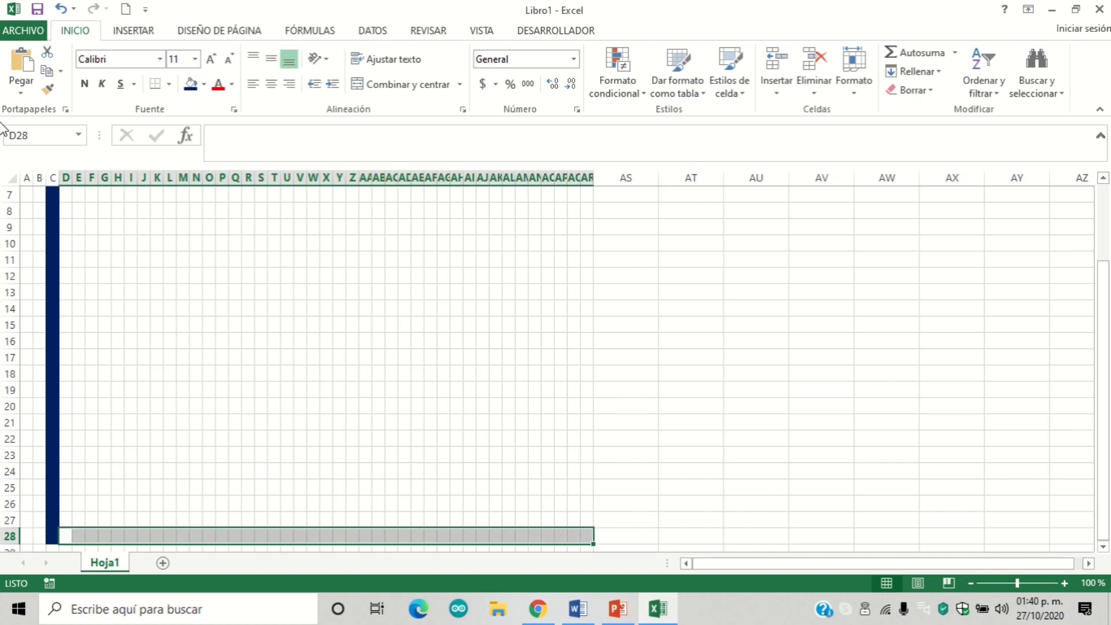
left_click(188, 84)
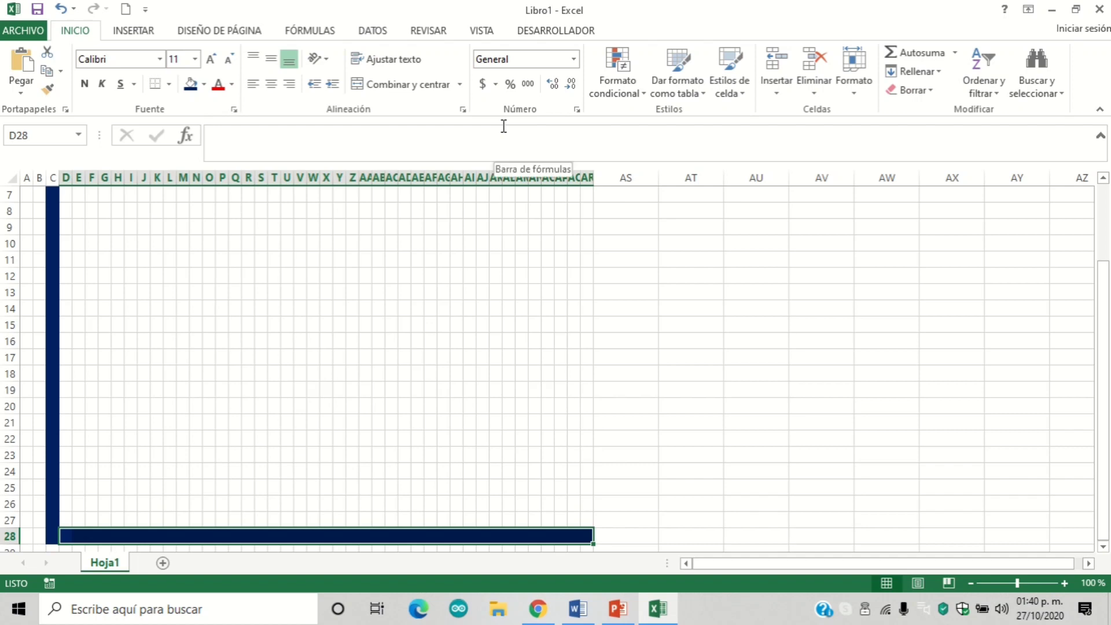
Step: Fill the right-hand band AR3:AR27 dark navy
left_click_drag(1105, 304, 1104, 229)
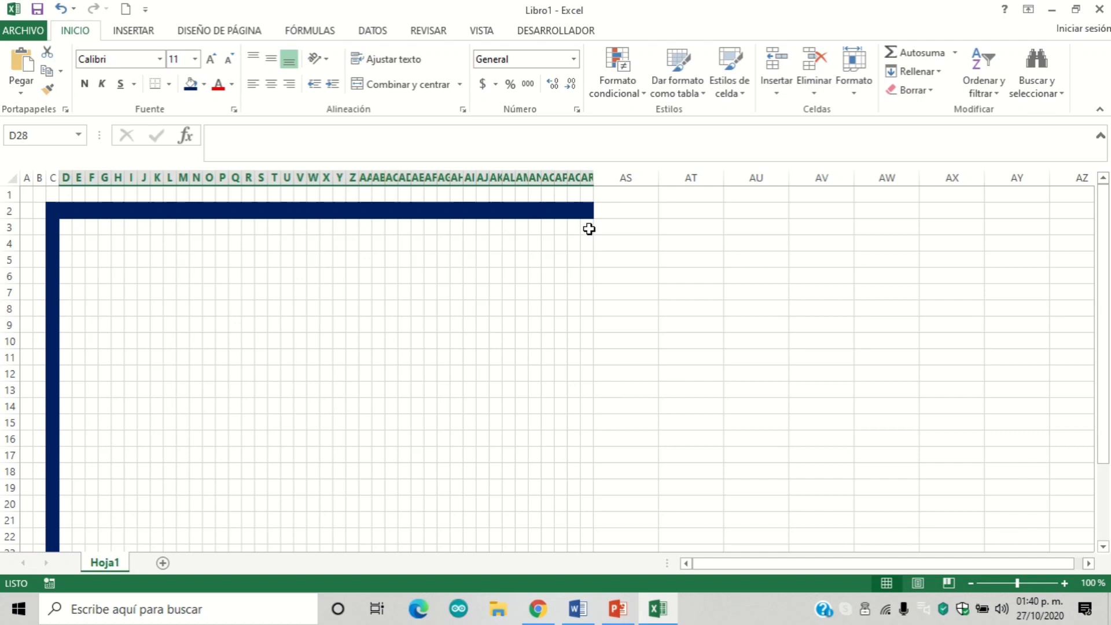
left_click(587, 227)
left_click_drag(588, 227, 588, 227)
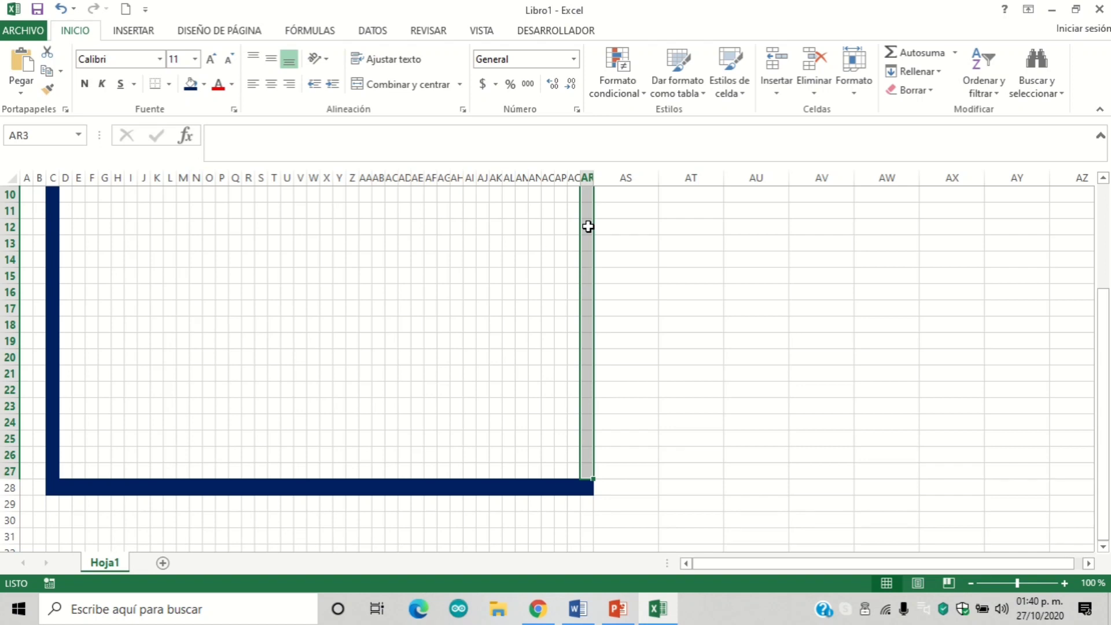
left_click(191, 84)
left_click(911, 307)
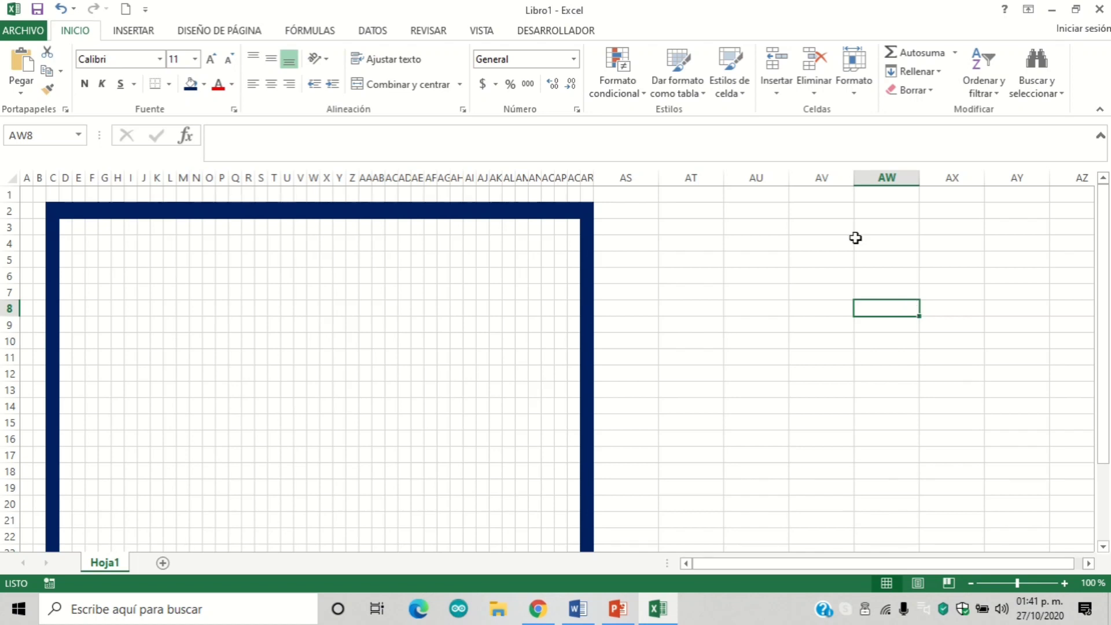
Step: Enter 1 in D1 and 2 in E1, then fill the series to 40 at AR1
left_click(62, 195)
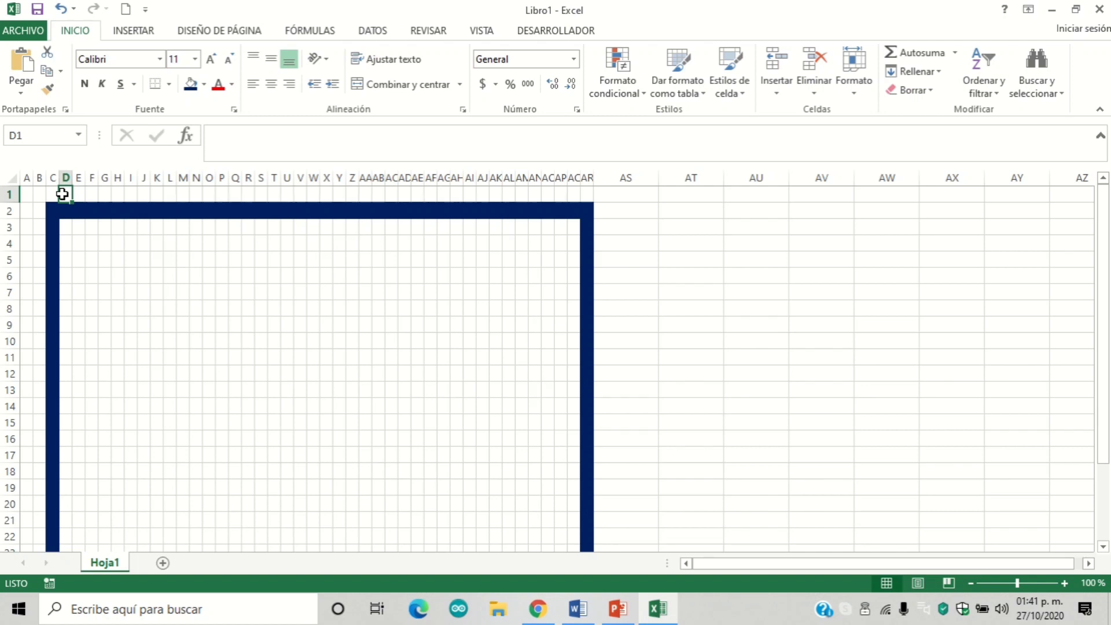
type("1")
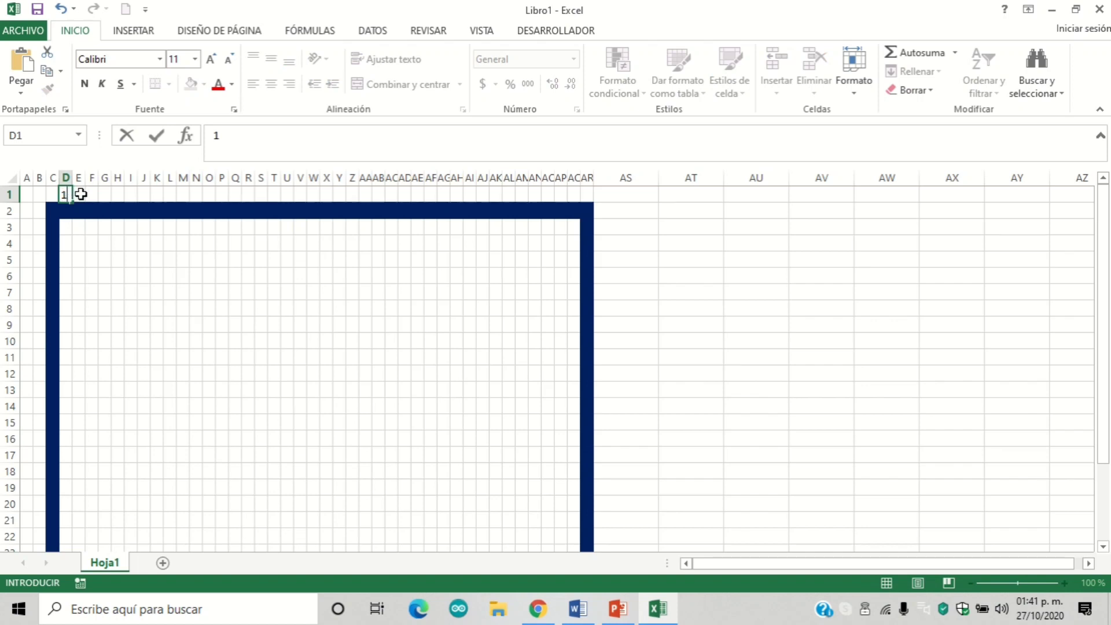
left_click(81, 194)
type("2")
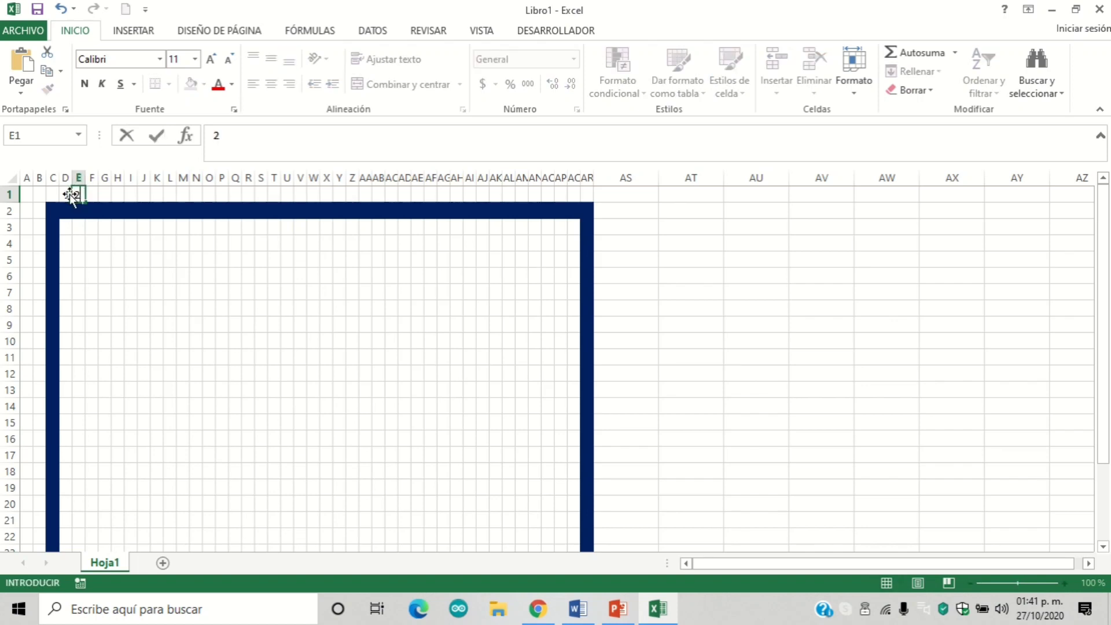
left_click(66, 194)
left_click_drag(66, 195, 506, 187)
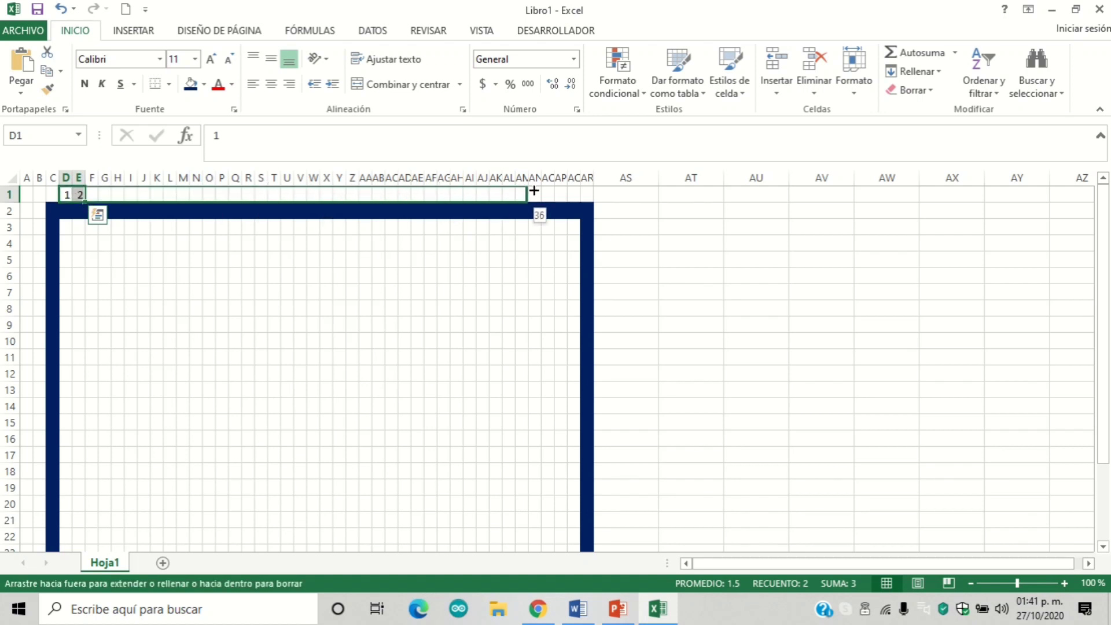
left_click_drag(505, 187, 578, 194)
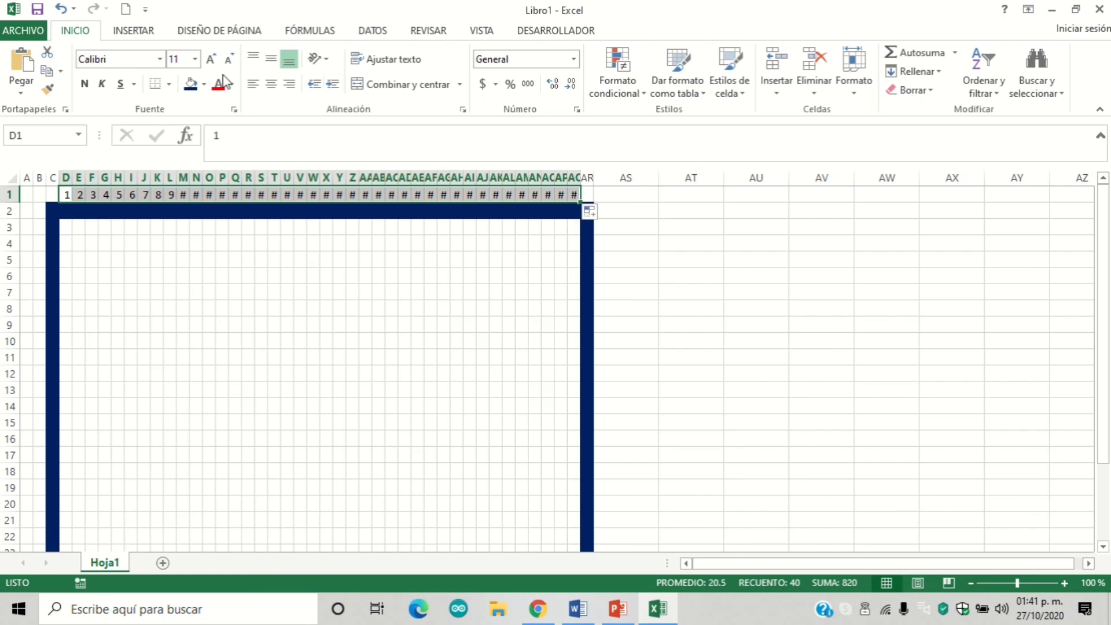
Step: Set the font size of the D1:AR1 column numbers to 6
left_click(196, 59)
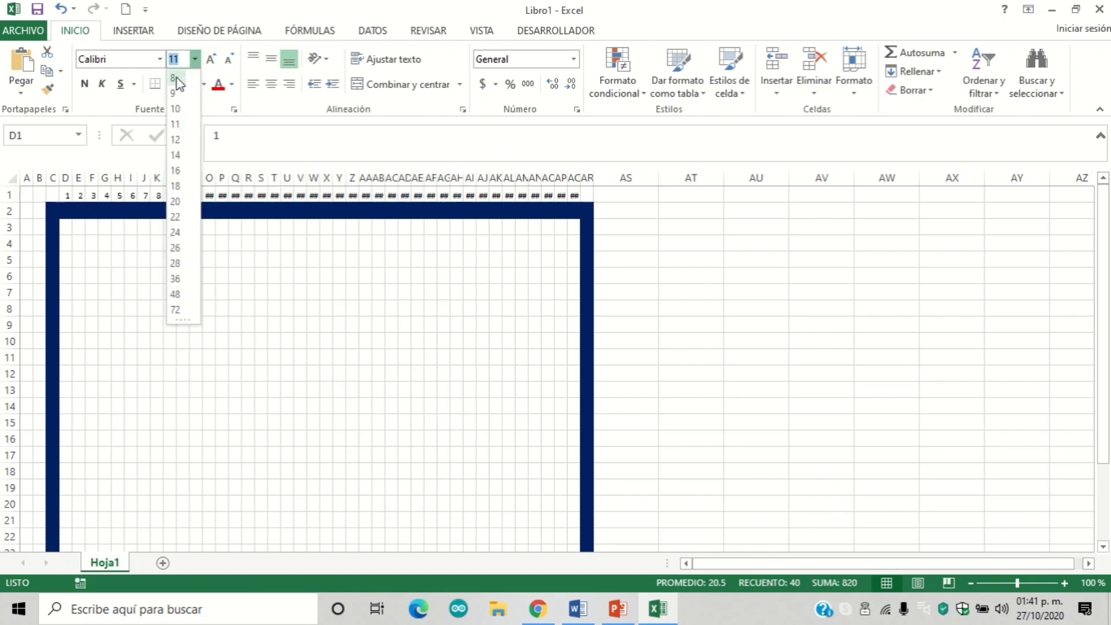
key("BackSpace")
type("6")
key("Return")
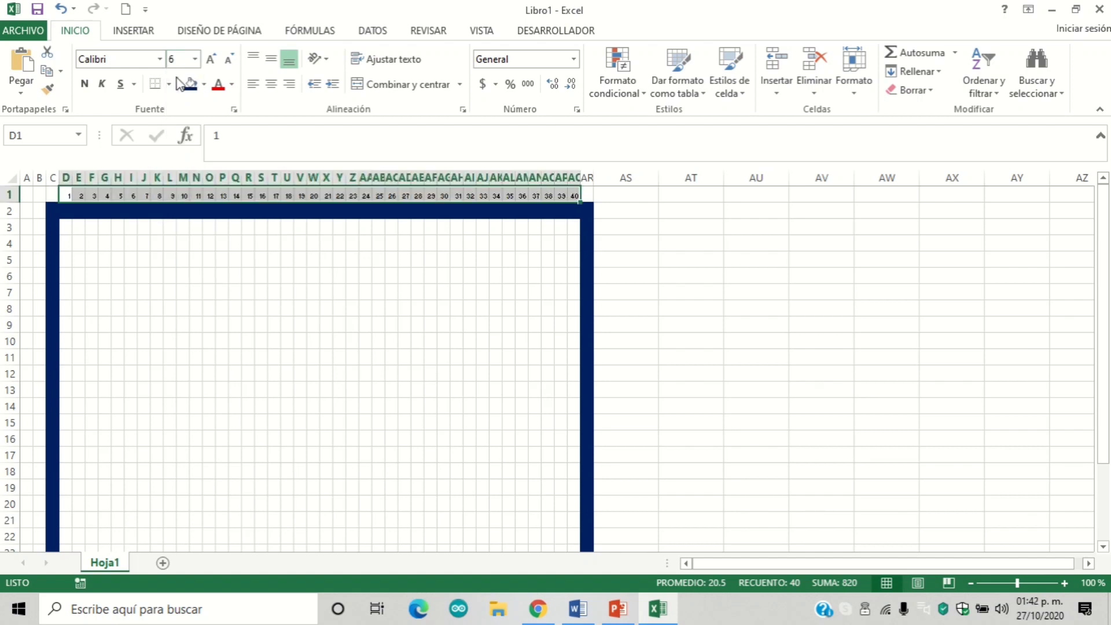
left_click(178, 231)
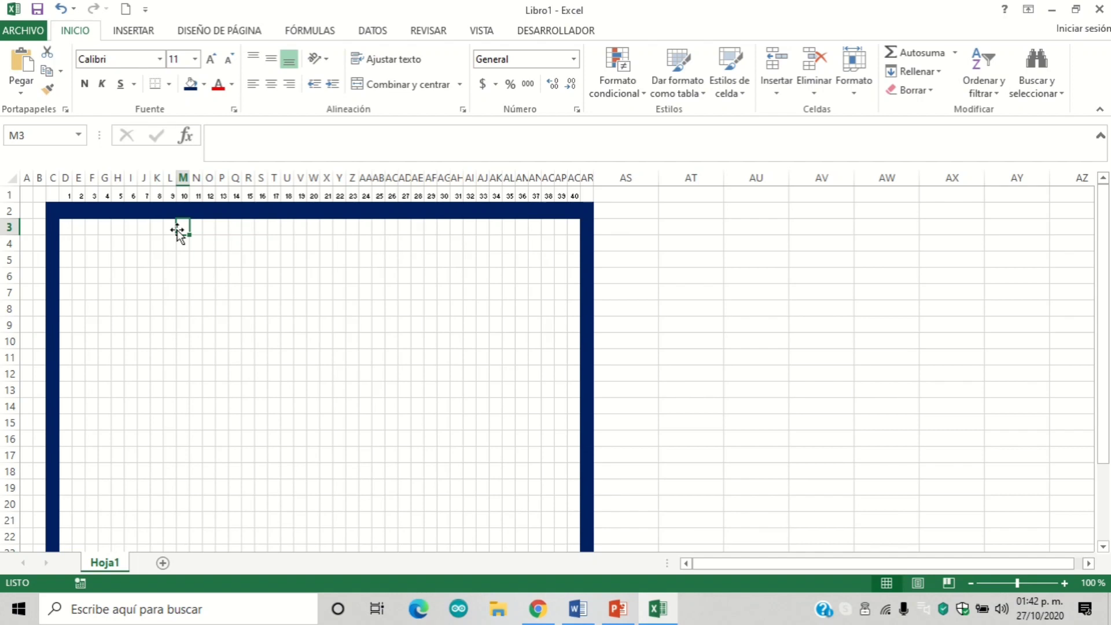
Step: Enter 1 in B3 and 2 in B4, then fill the row numbers down to B27
left_click(42, 228)
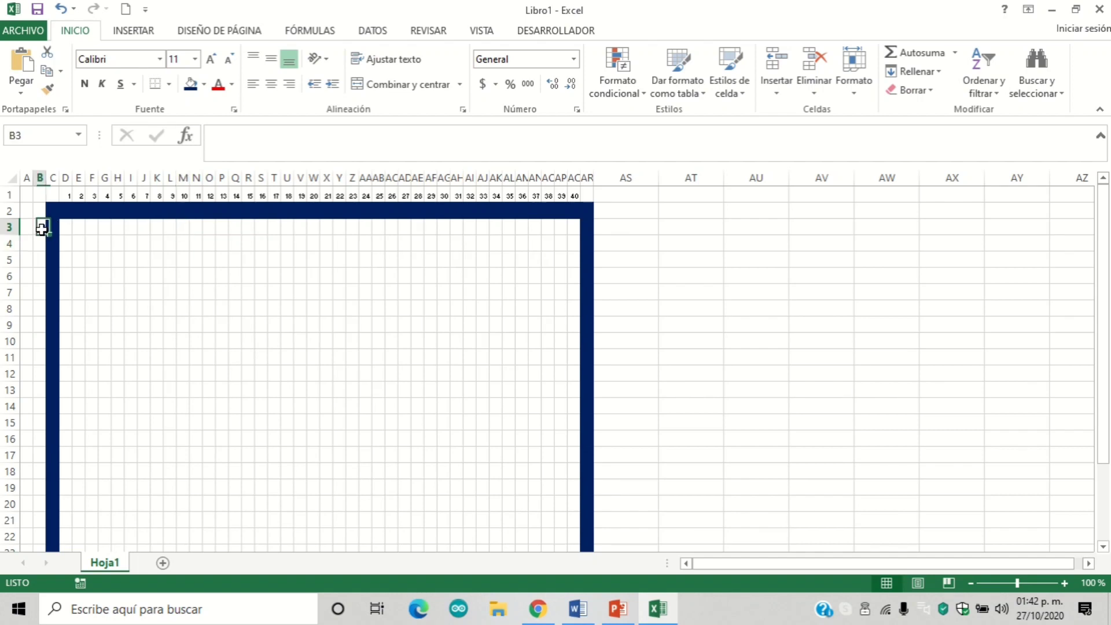
type("1")
key("Return")
type("2")
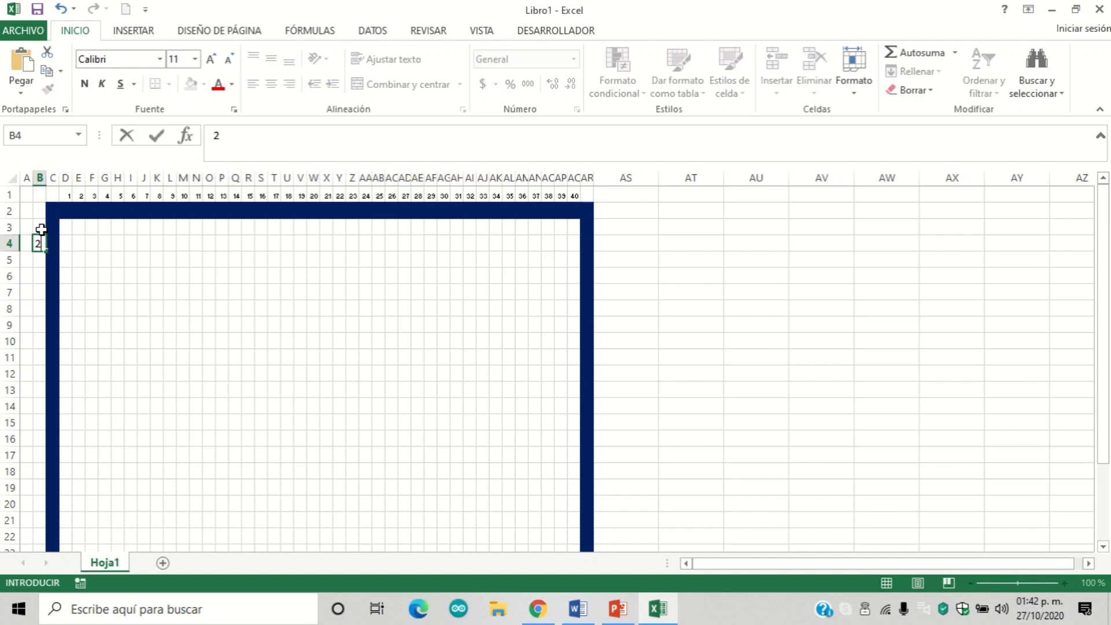
left_click(40, 230)
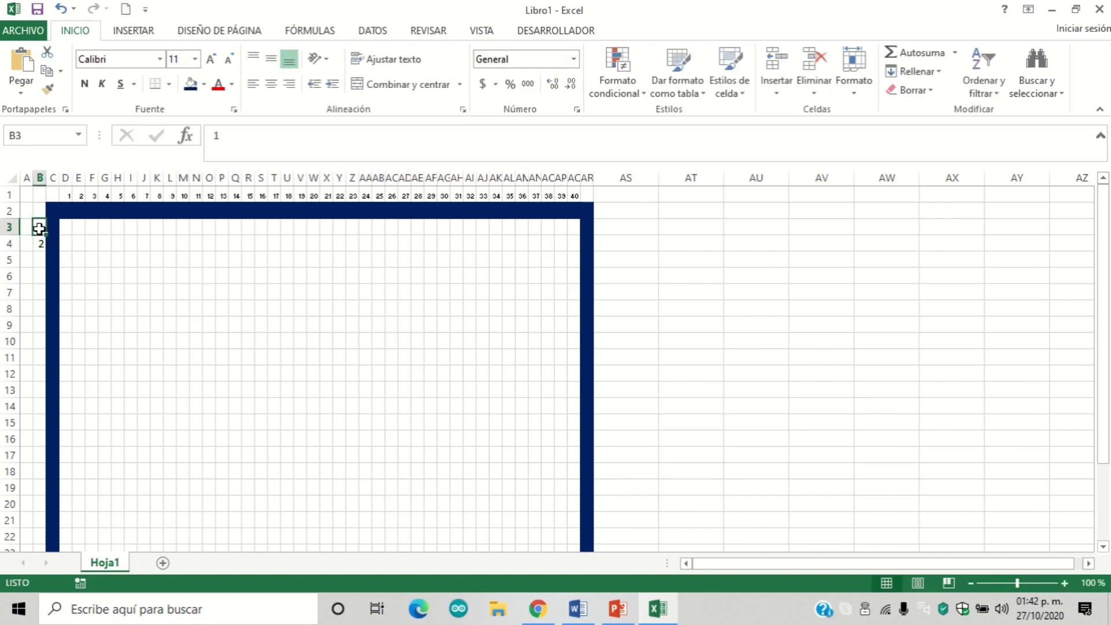
mouse_move(38, 228)
left_mouse_down()
mouse_move(59, 419)
mouse_move(57, 558)
left_mouse_up()
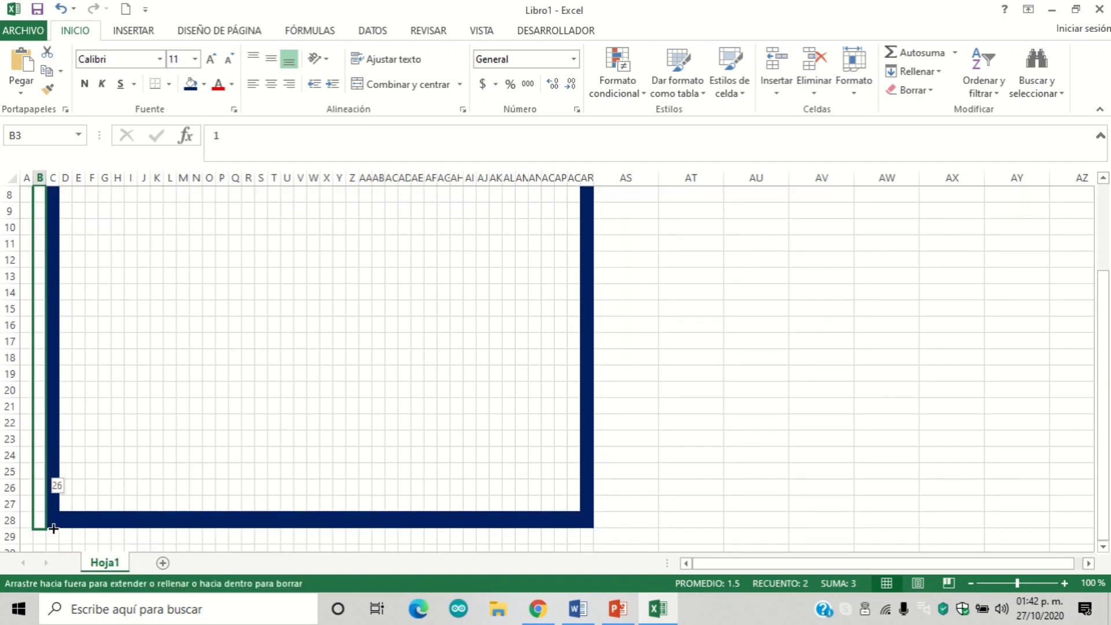
left_click_drag(57, 558, 49, 509)
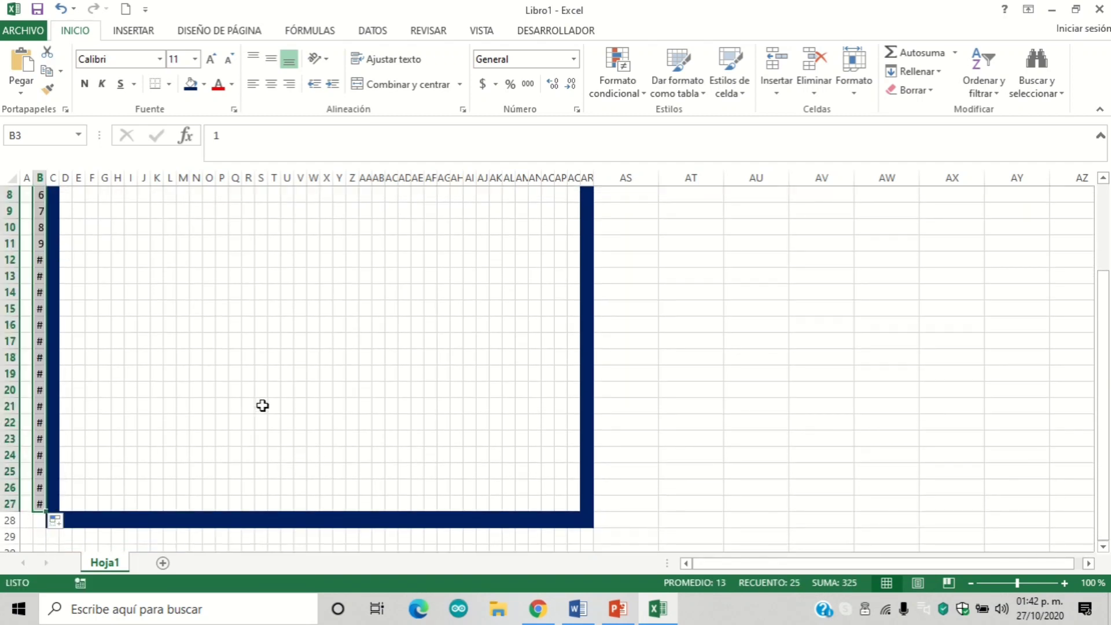
left_click_drag(1103, 334, 1104, 246)
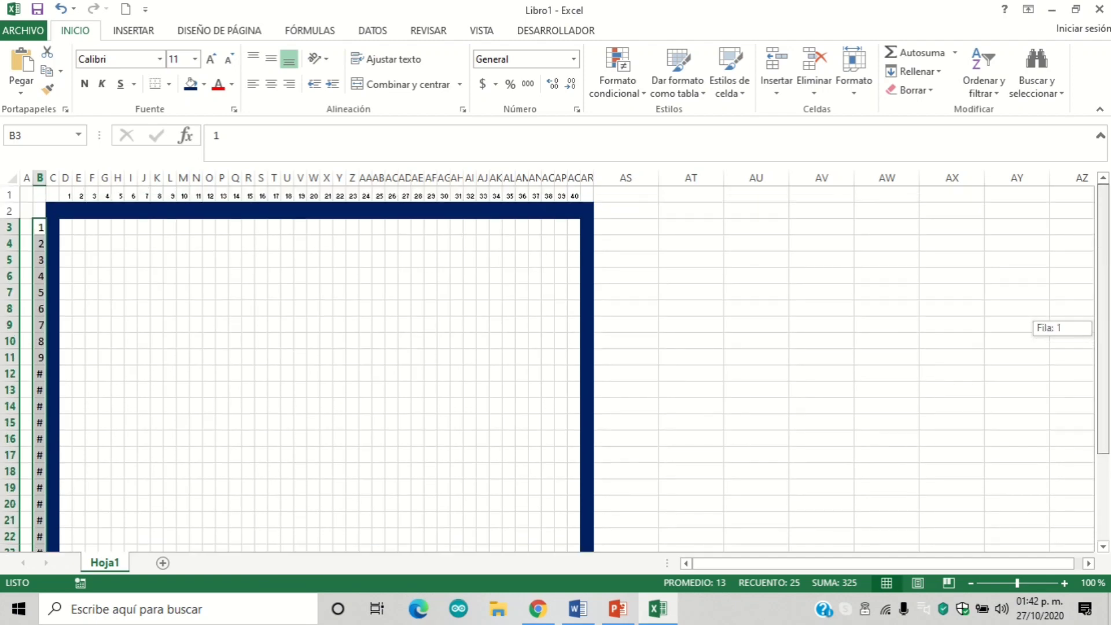
left_click_drag(1103, 327, 1103, 327)
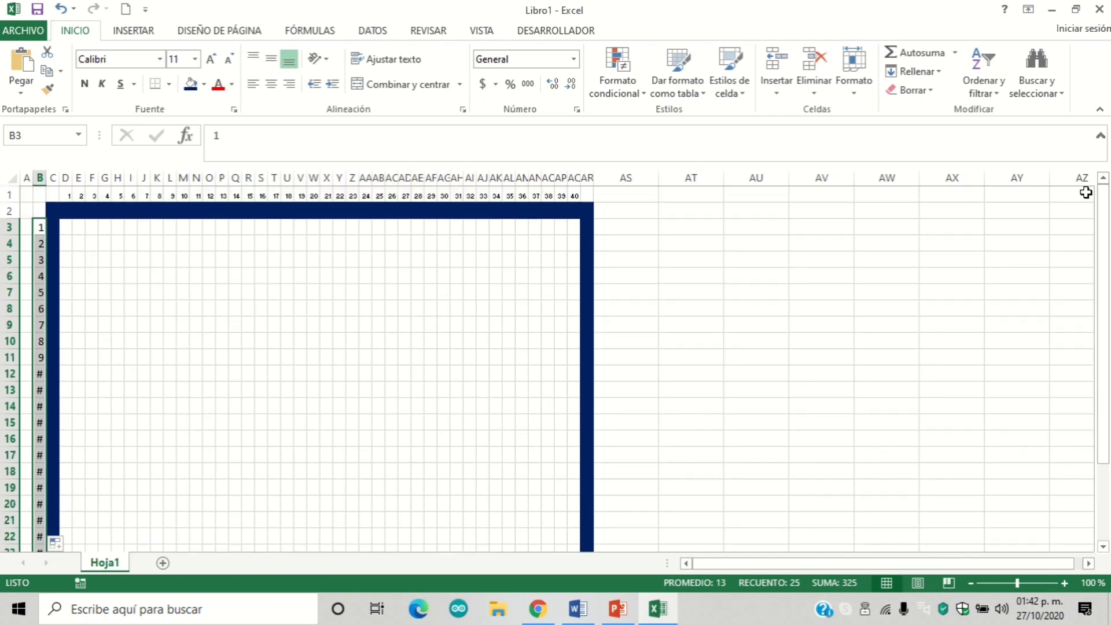
Step: Set the row numbers' font size to 6 and return to cell A1
left_click(182, 57)
type("6")
key("Return")
left_click(209, 243)
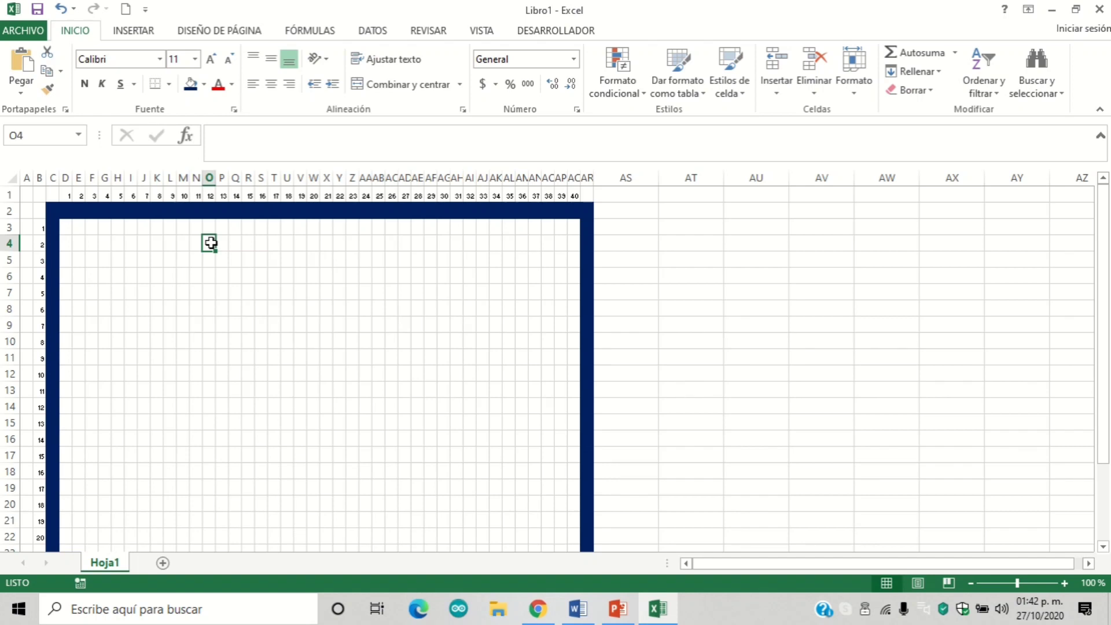
left_click(26, 192)
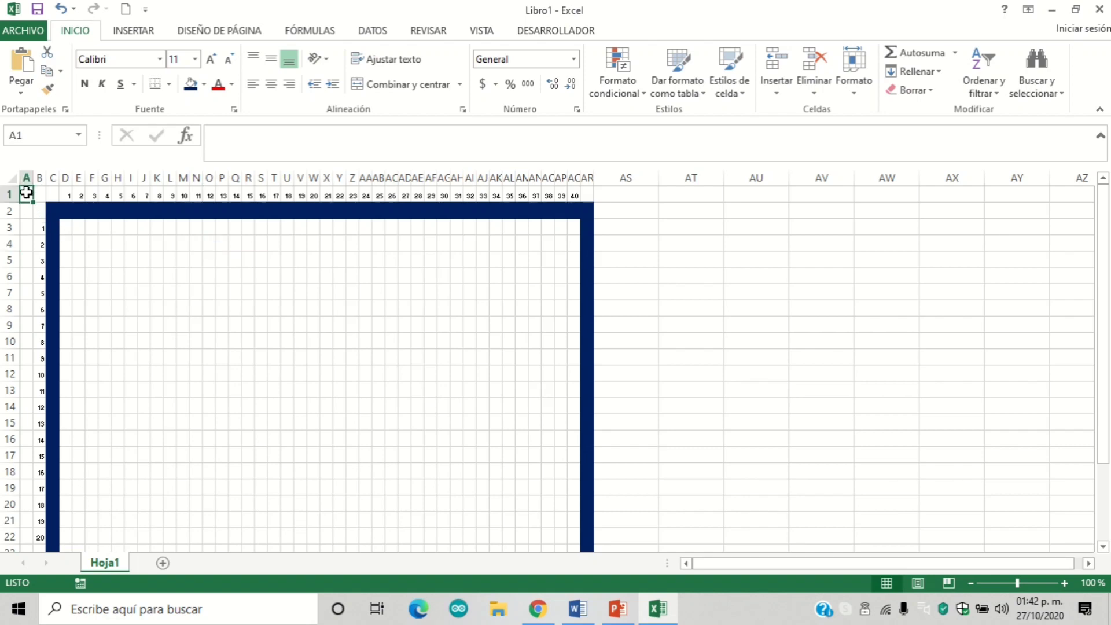
Step: Start recording a macro named CRUZ_ROJA from Desarrollador > Grabar macro
left_click(560, 31)
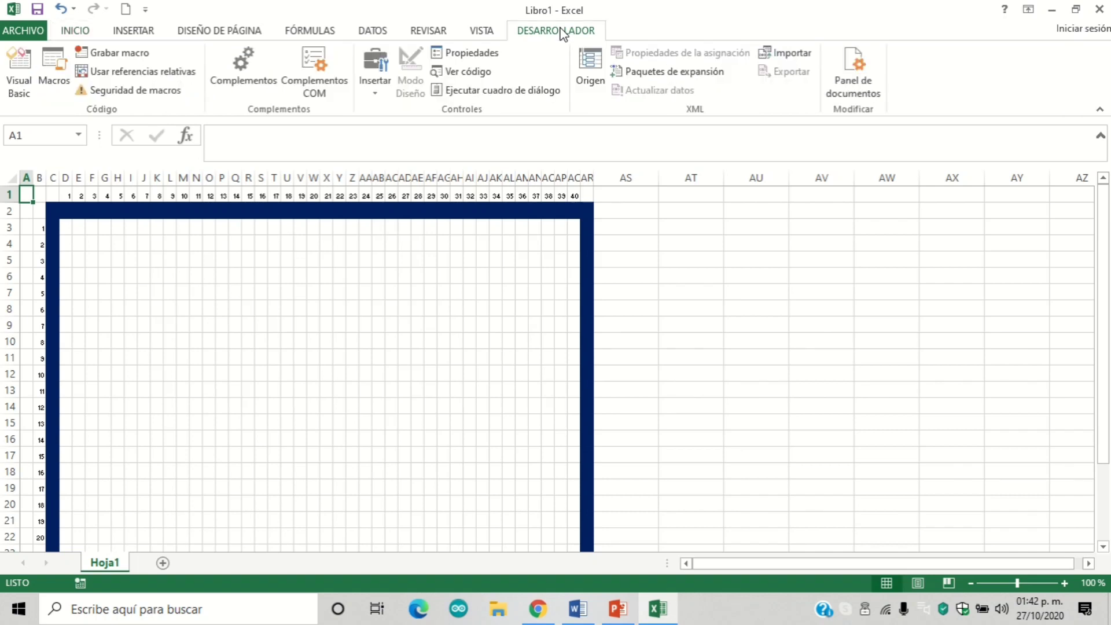
left_click(127, 55)
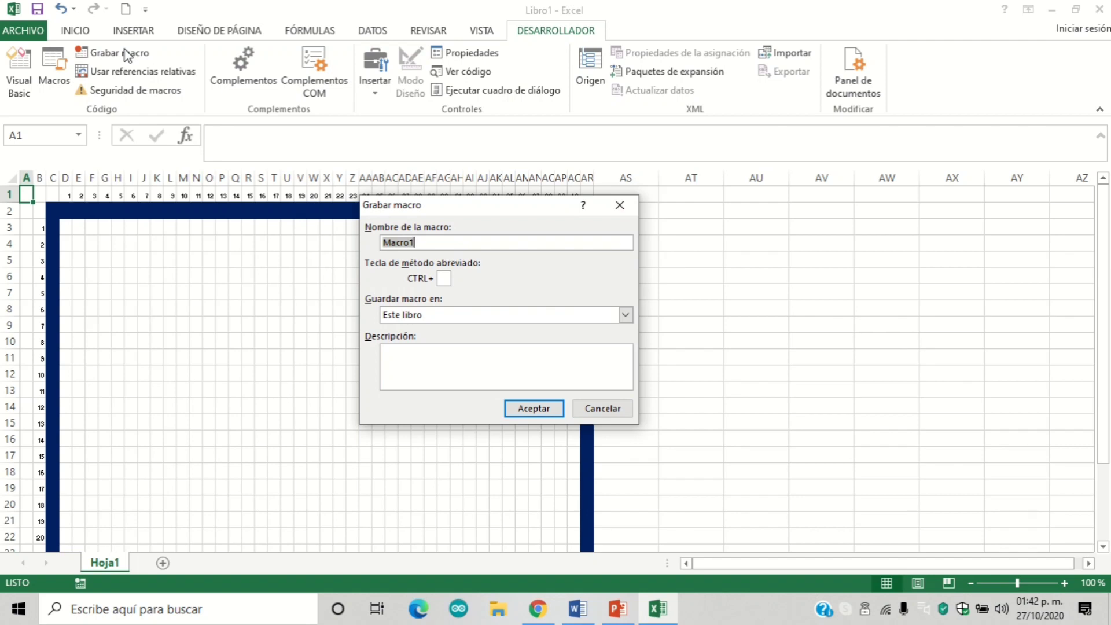
key("BackSpace")
type("d")
key("BackSpace")
type("CRUZ_")
type("ROJA")
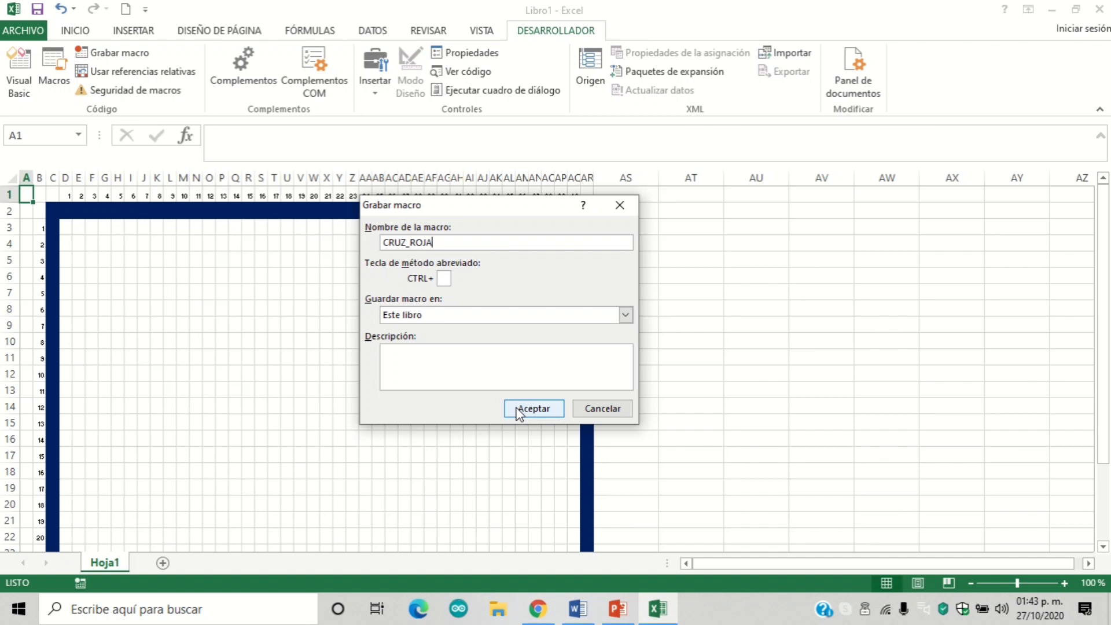
left_click(517, 411)
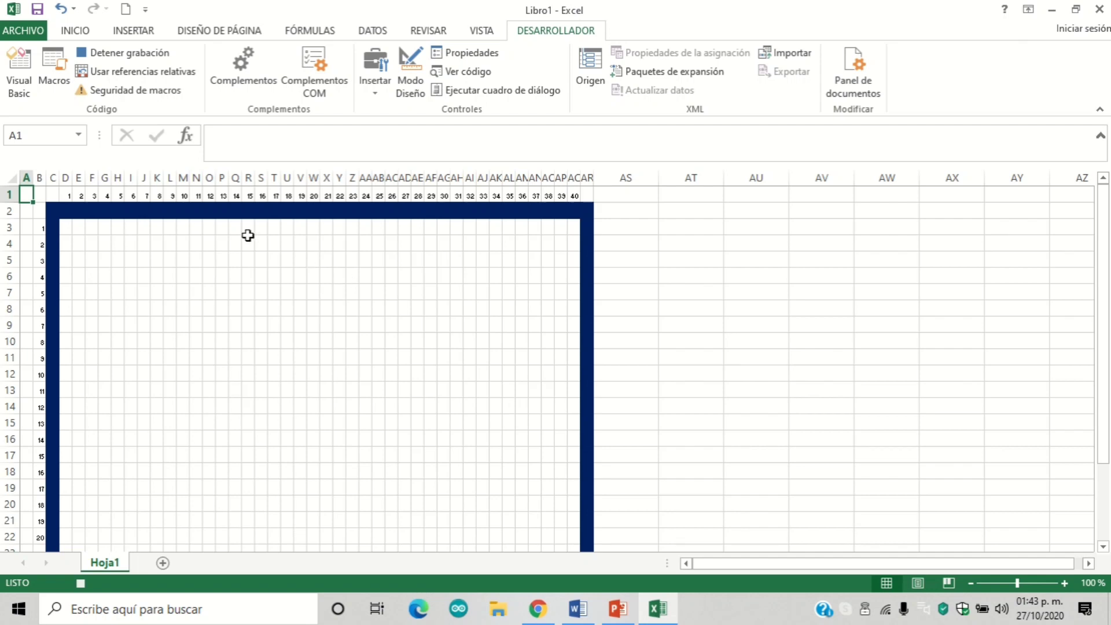
Step: Fill the vertical band of columns S to AB, from row 3 to row 27, standard red
left_click(261, 227)
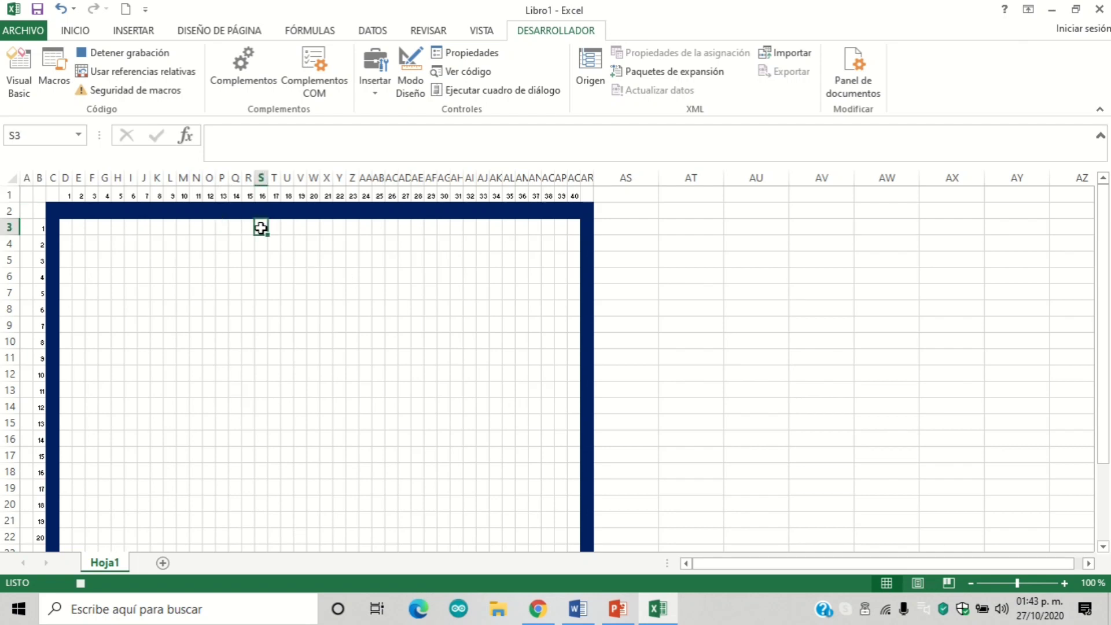
key("shift+Right")
key("shift+Right")
key("shift+Right")
key("shift+Right")
key("shift+Right")
key("shift+Right")
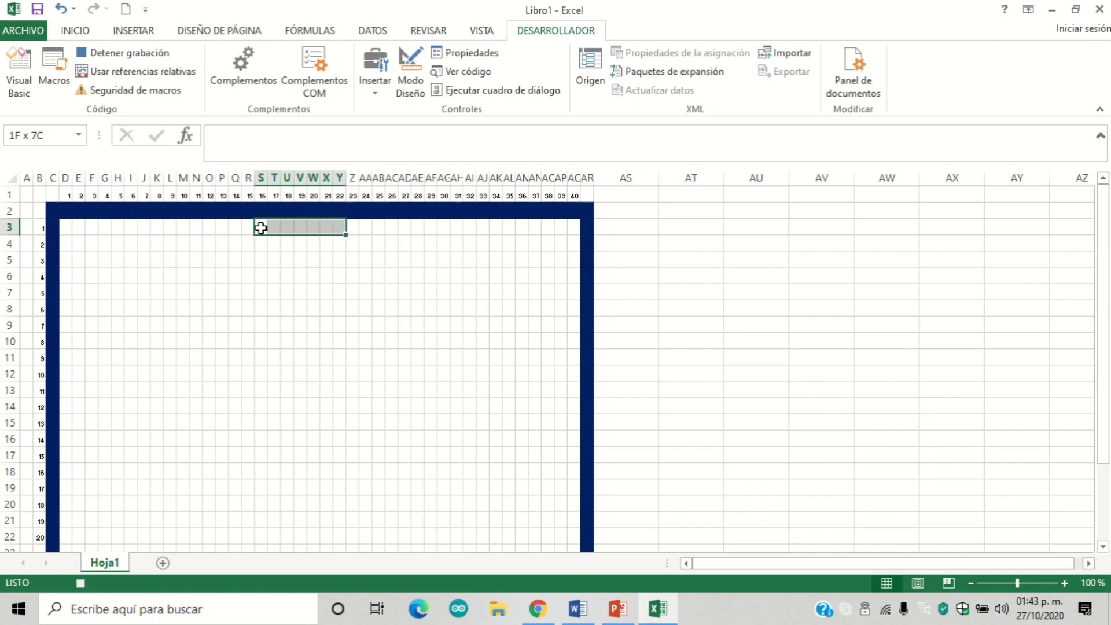
key("shift+Right")
key("shift+Right")
key("shift+Right")
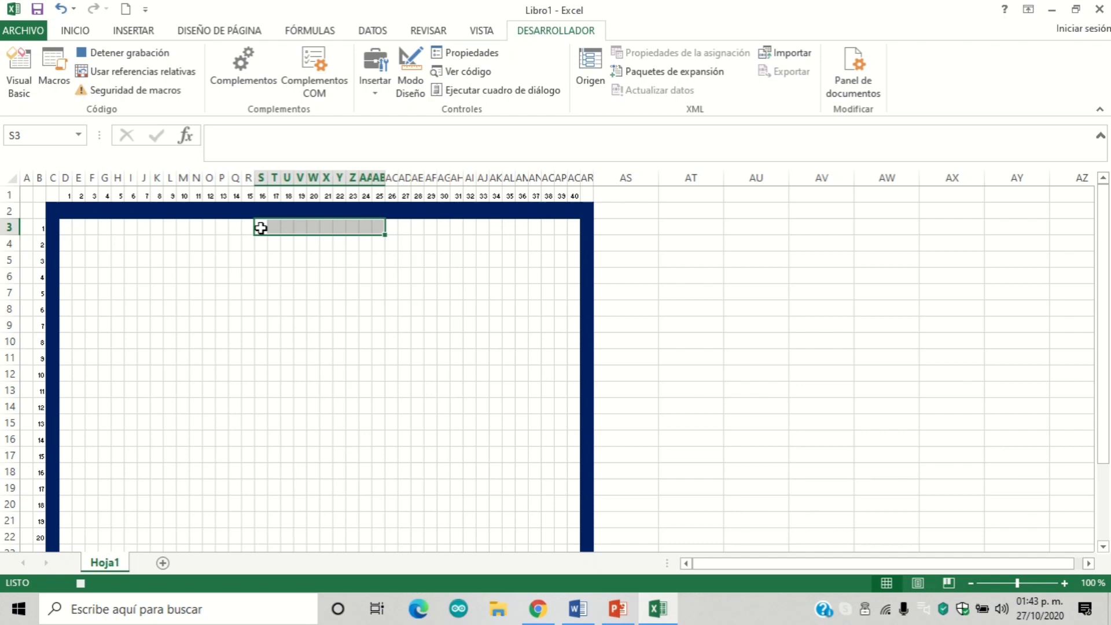
key("shift+Down")
key("shift+Down")
key("shift+Down")
key("shift+Down")
key("shift+Down")
key("shift+Down")
key("shift+Down")
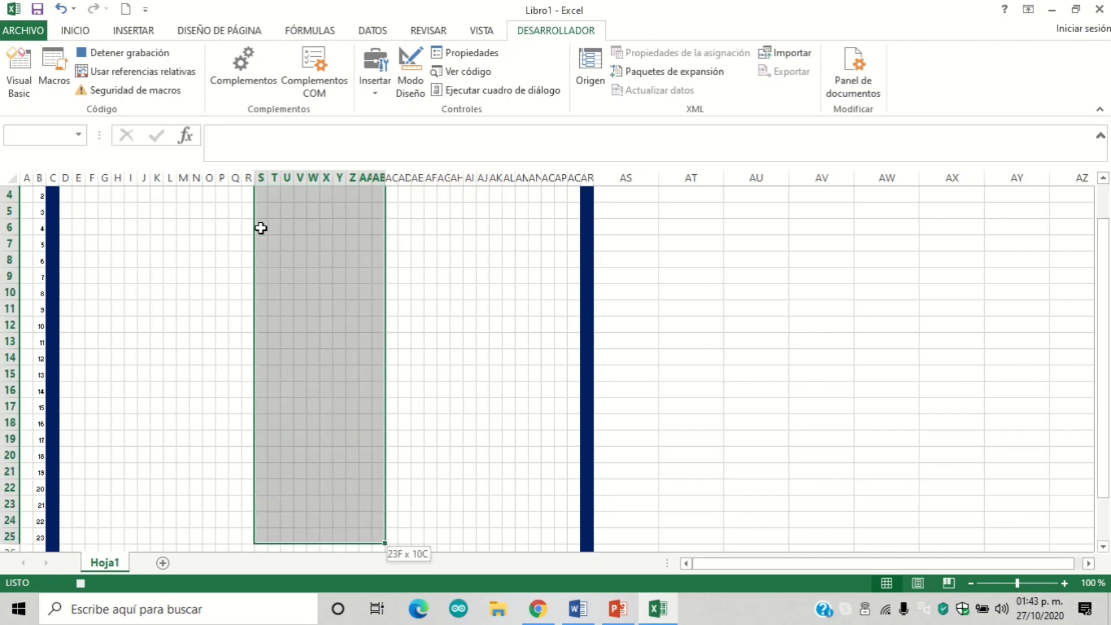
key("shift+Down")
key("shift+Down")
key("shift+Down")
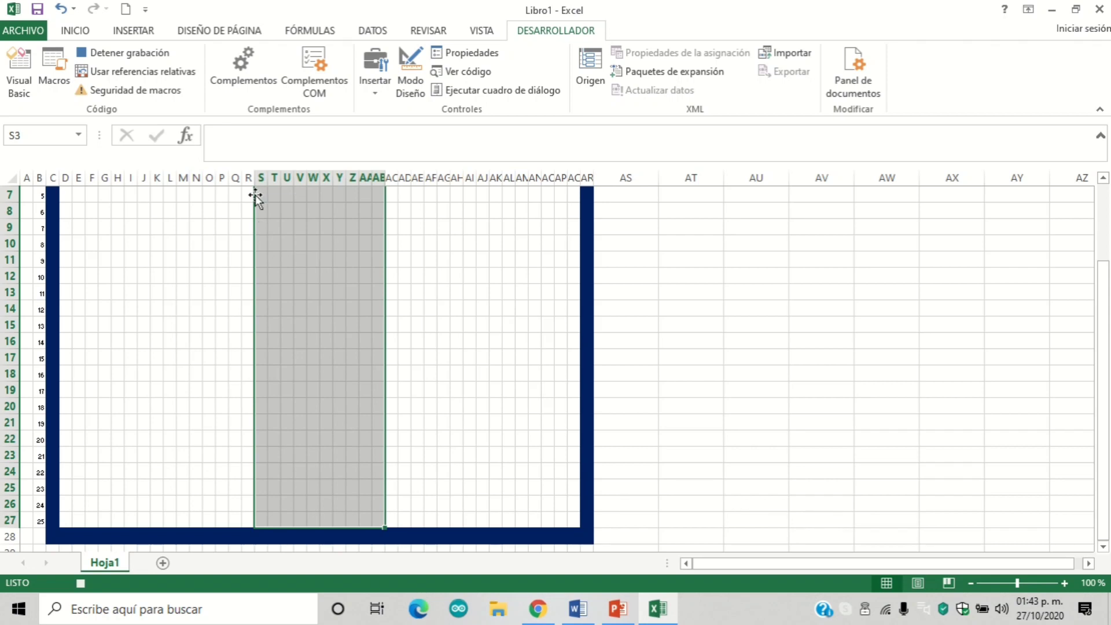
left_click(77, 32)
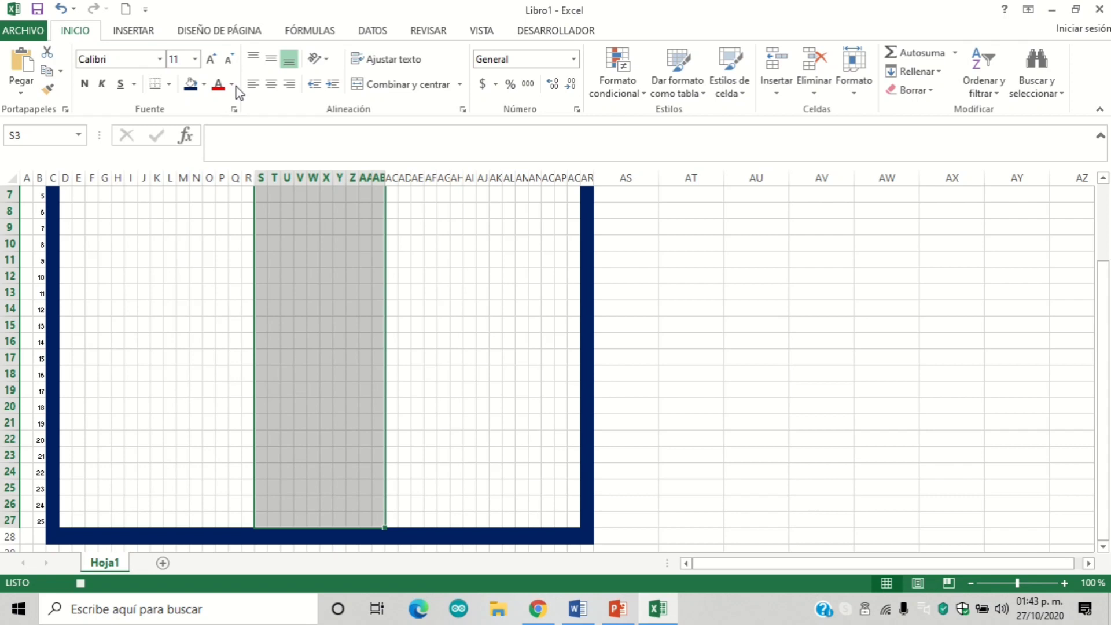
left_click(204, 85)
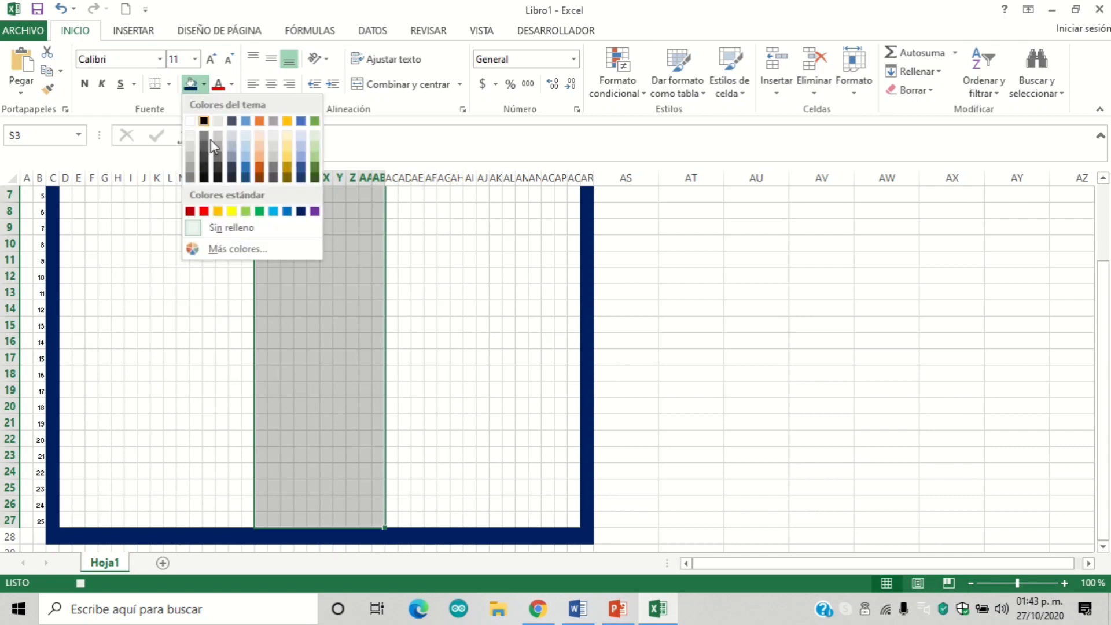
left_click(199, 212)
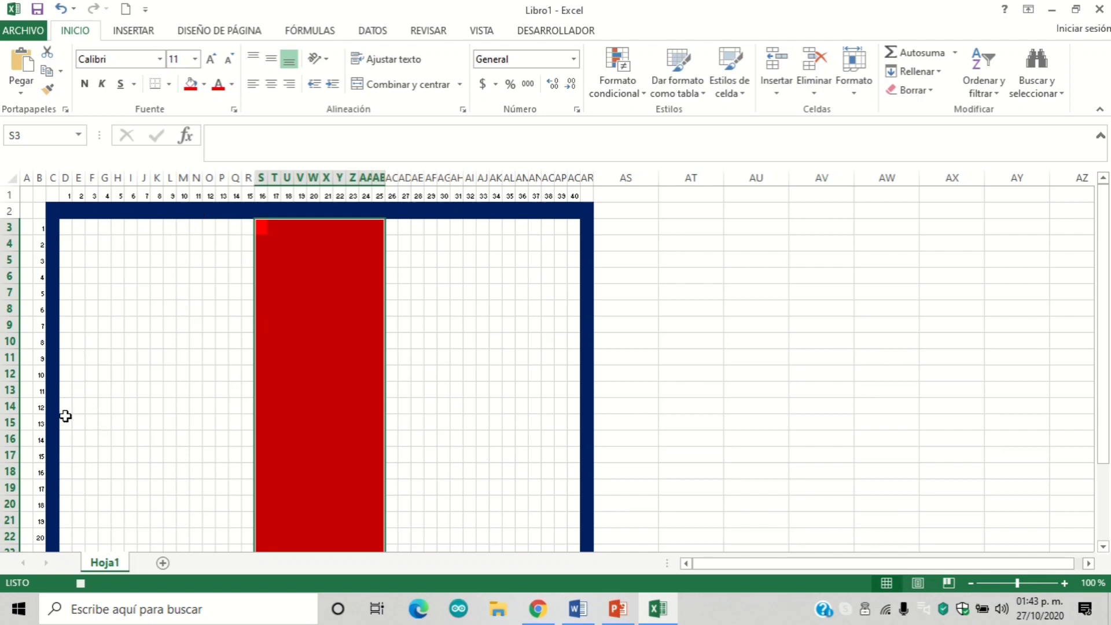
Step: Fill rows 14 to 20 from column D across the grid red, then return to A1
left_click(64, 405)
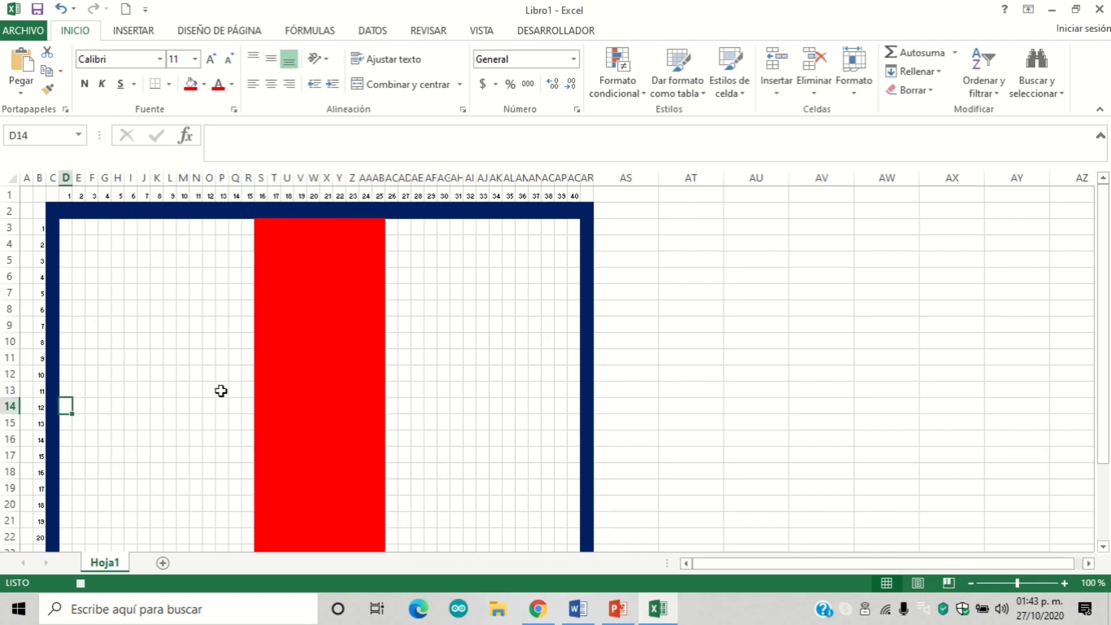
key("shift+Down")
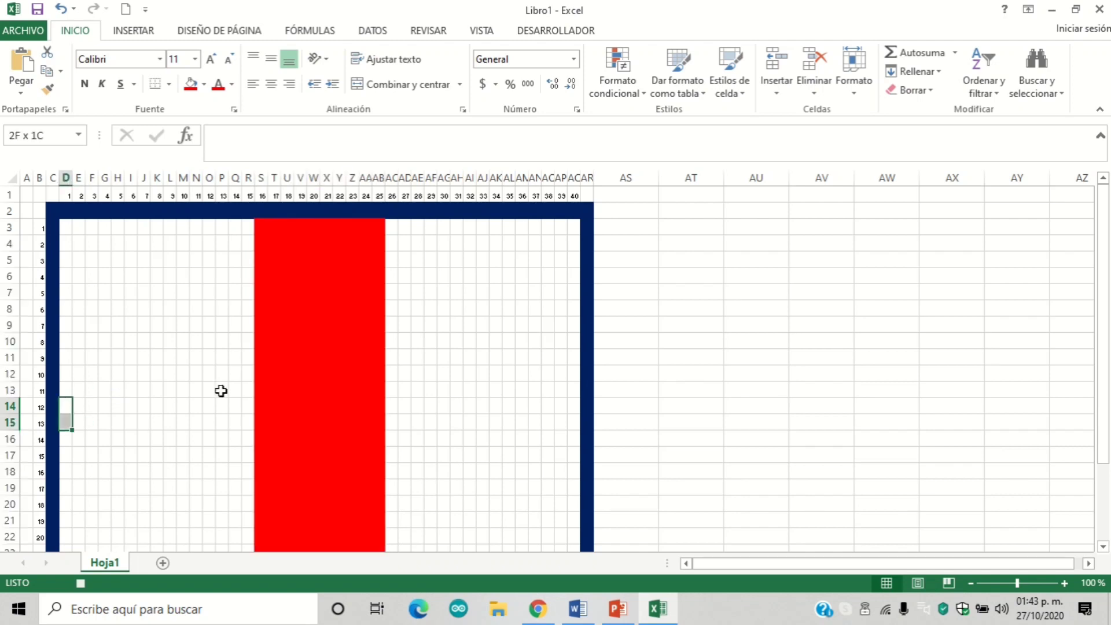
key("shift+Down")
key("shift+Down")
key("shift+Down")
key("shift+Up")
key("shift+Up")
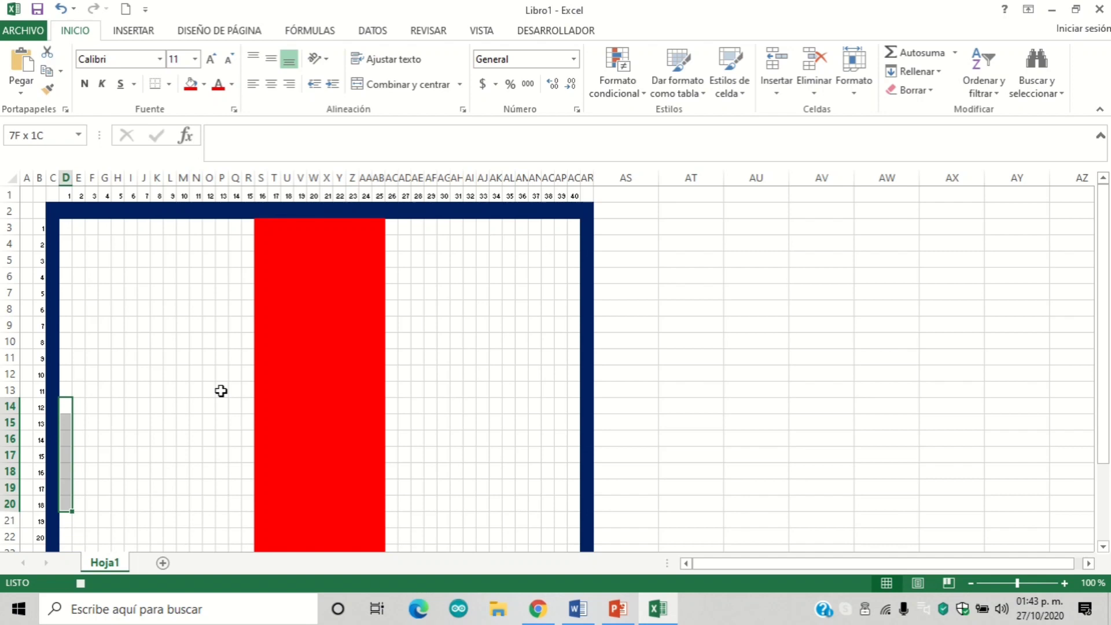
key("shift+Right")
key("shift+Right")
key("shift+Right")
key("shift+Right")
key("shift+Right")
key("shift+Right")
key("shift+Right")
key("shift+Right")
key("shift+Right")
key("shift+Right")
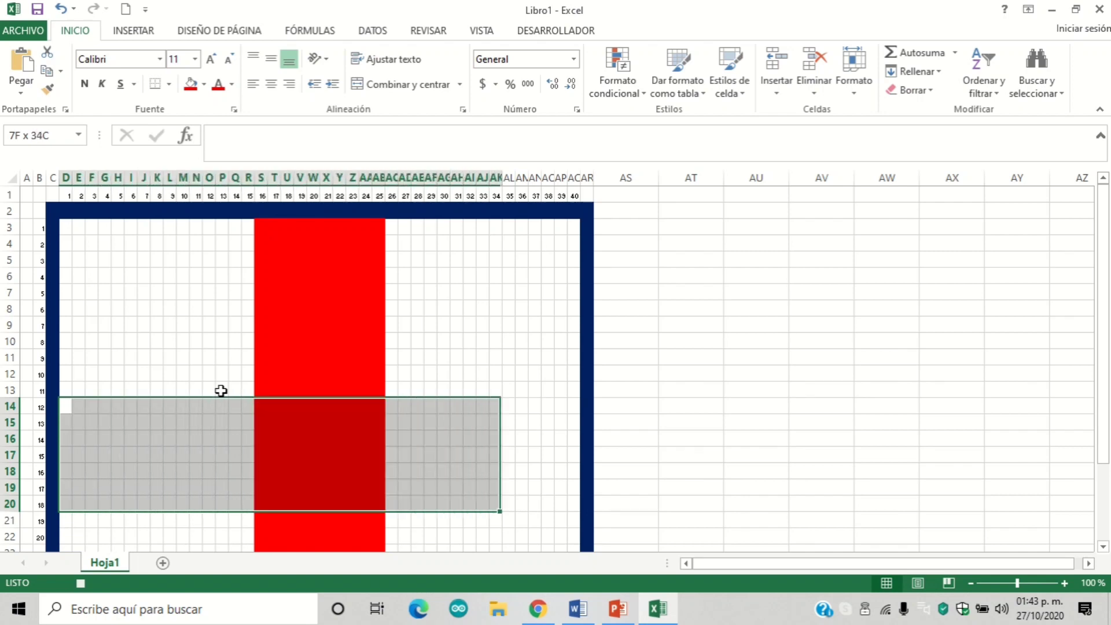
key("shift+Right")
key("shift+Right")
key("shift+Right")
key("shift+Right")
key("shift+Right")
key("shift+Right")
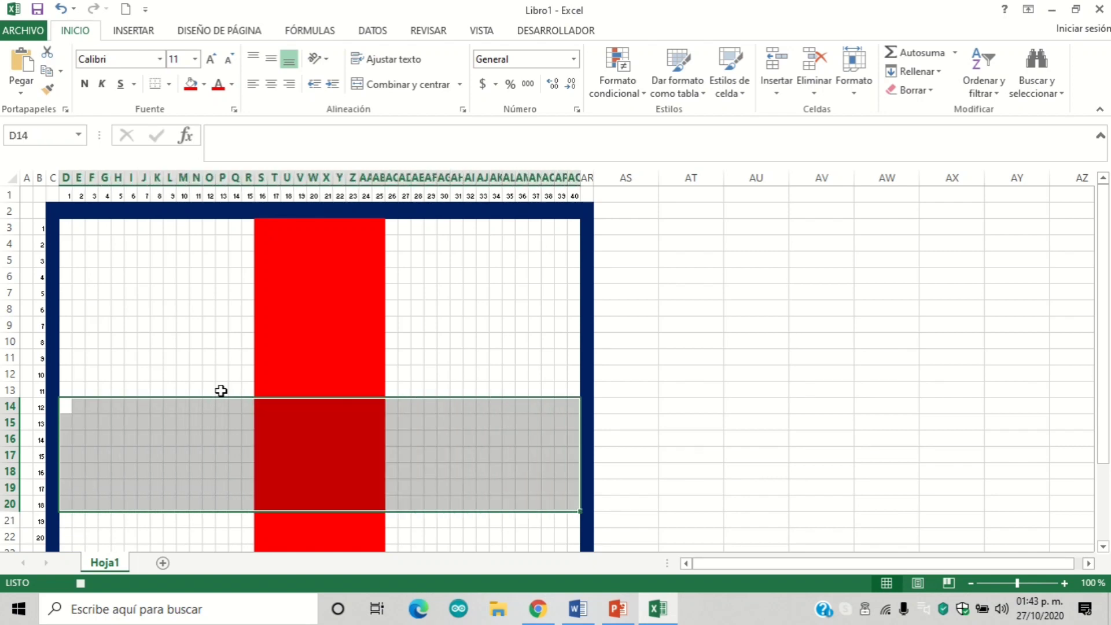
left_click(191, 83)
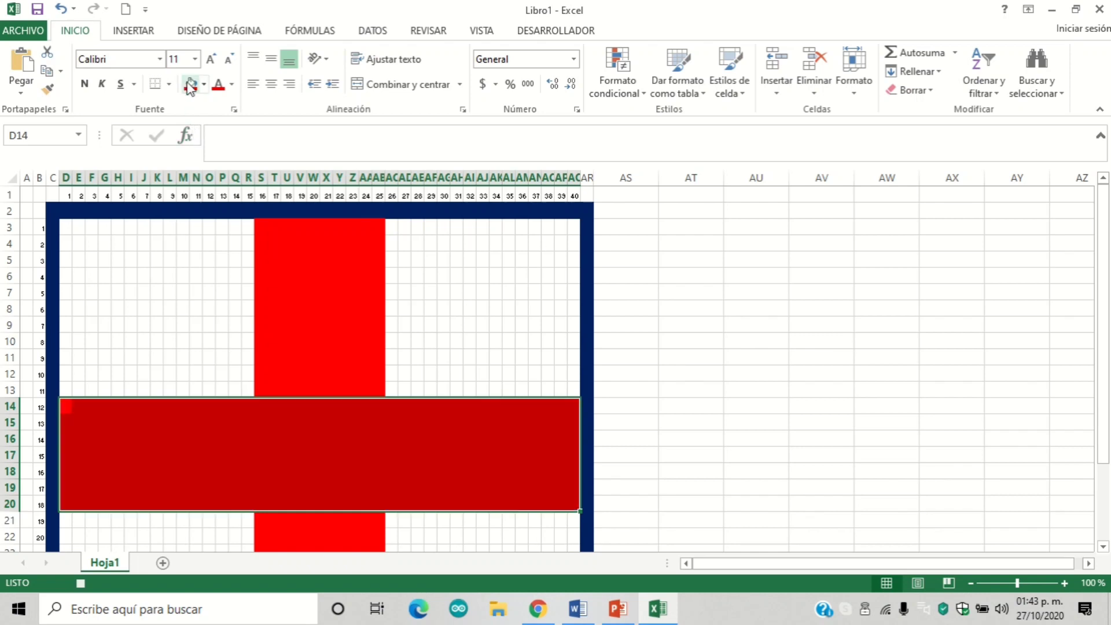
mouse_move(1104, 197)
left_mouse_down()
mouse_move(1103, 260)
mouse_move(1104, 191)
left_mouse_up()
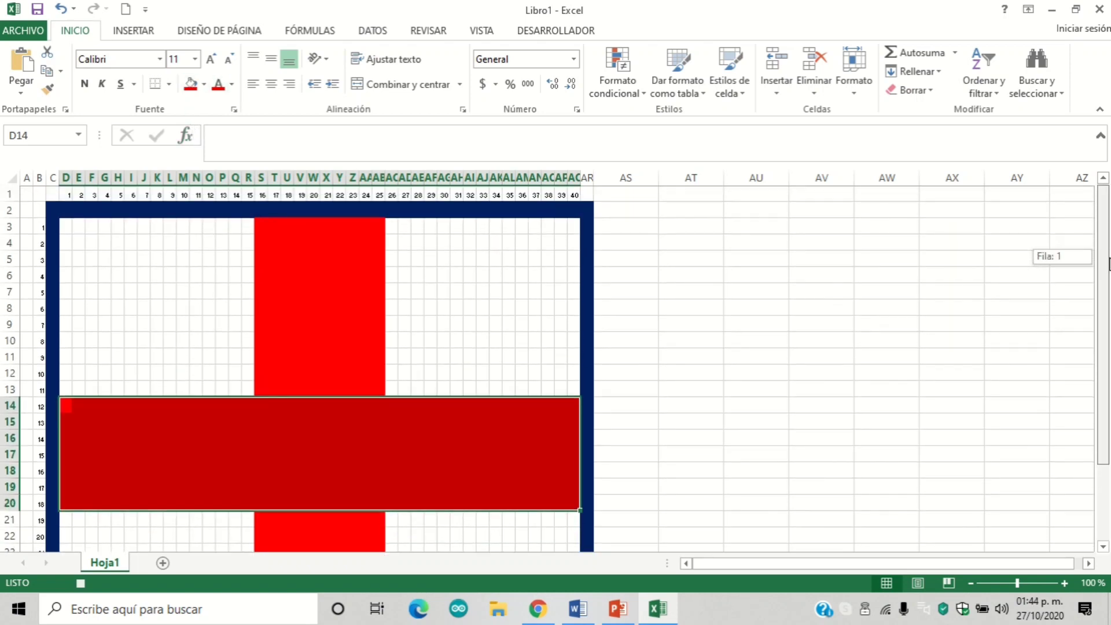
left_click(827, 335)
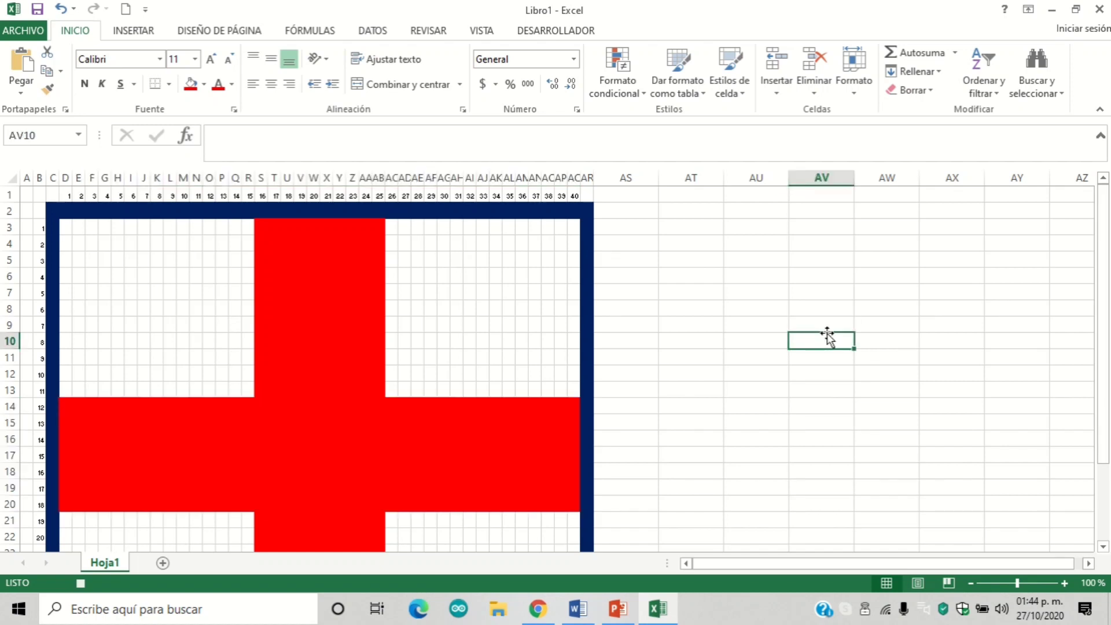
left_click(28, 196)
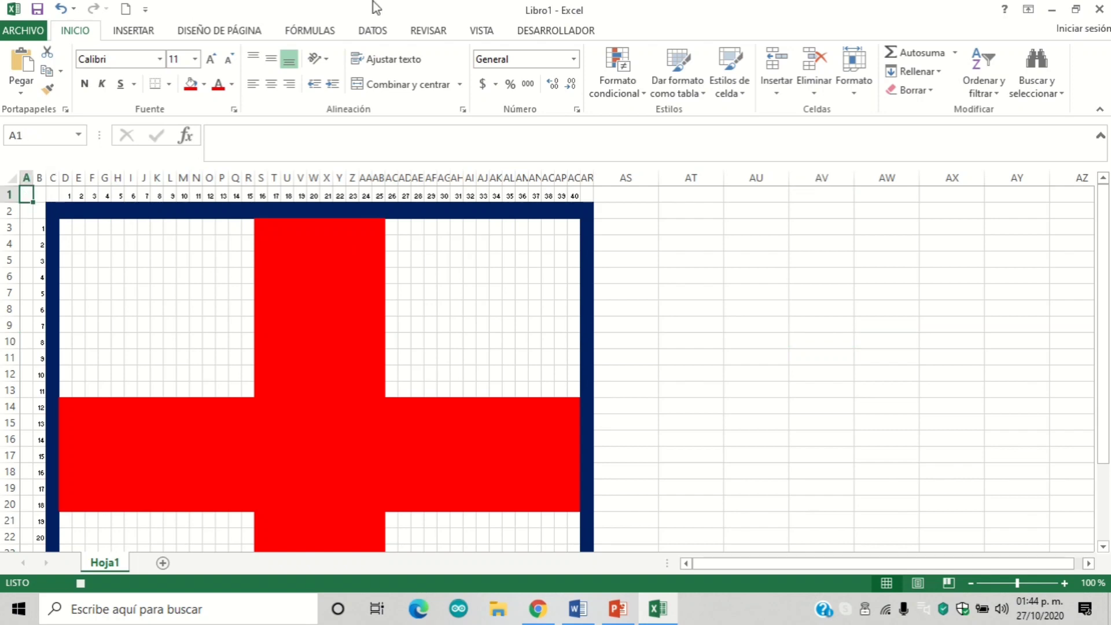
Step: End the CRUZ_ROJA macro recording from the DESARROLLADOR tab
left_click(552, 30)
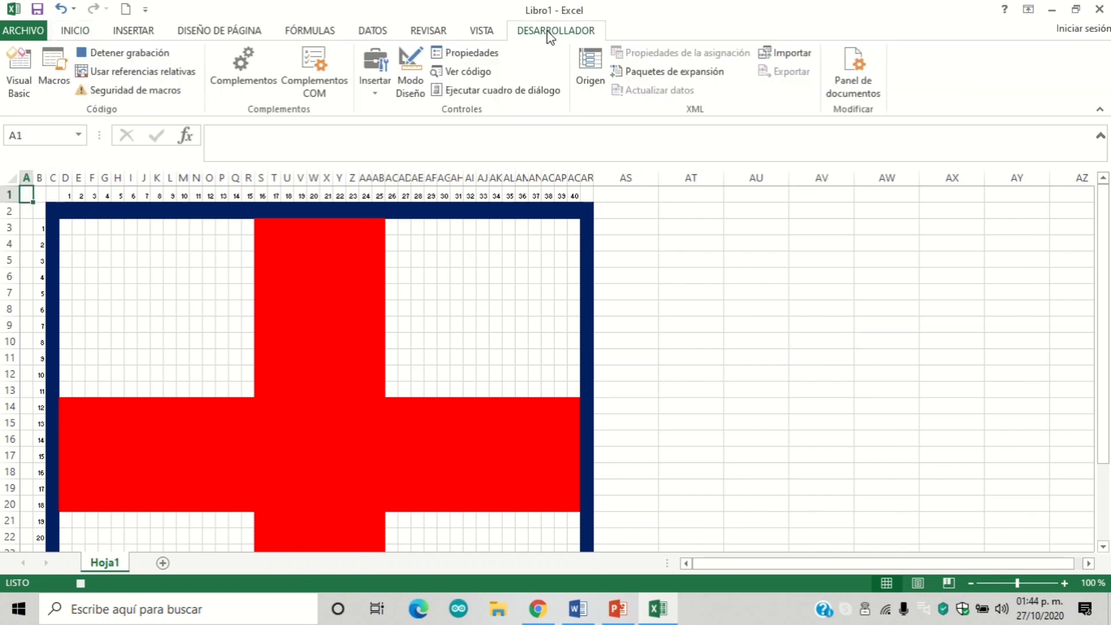
left_click(130, 53)
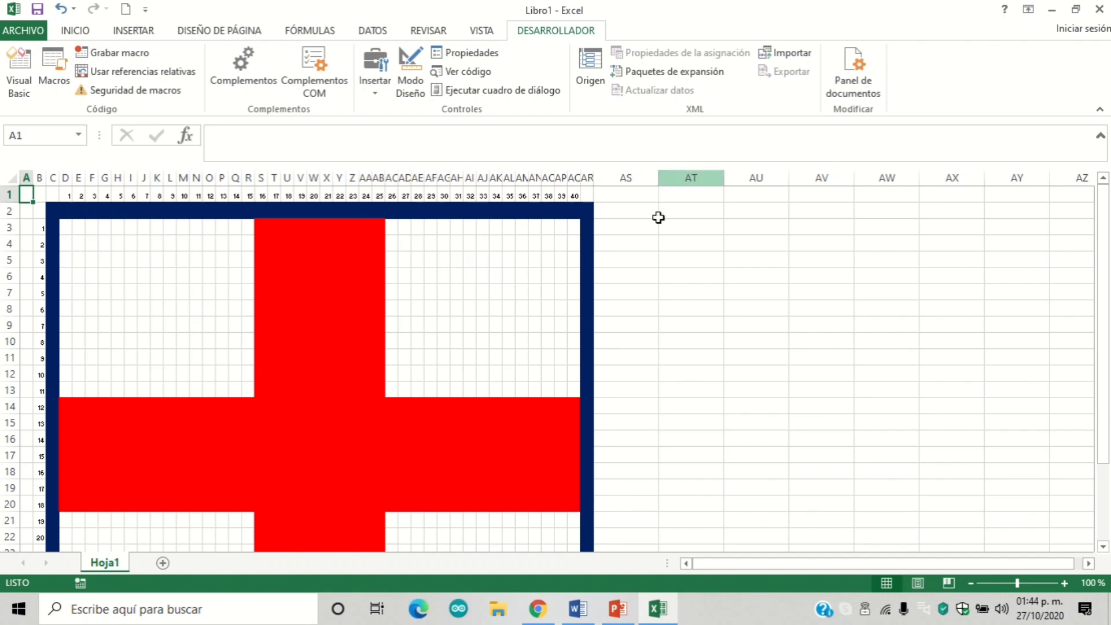
mouse_move(1099, 266)
left_mouse_down()
mouse_move(1099, 341)
mouse_move(1099, 265)
left_mouse_up()
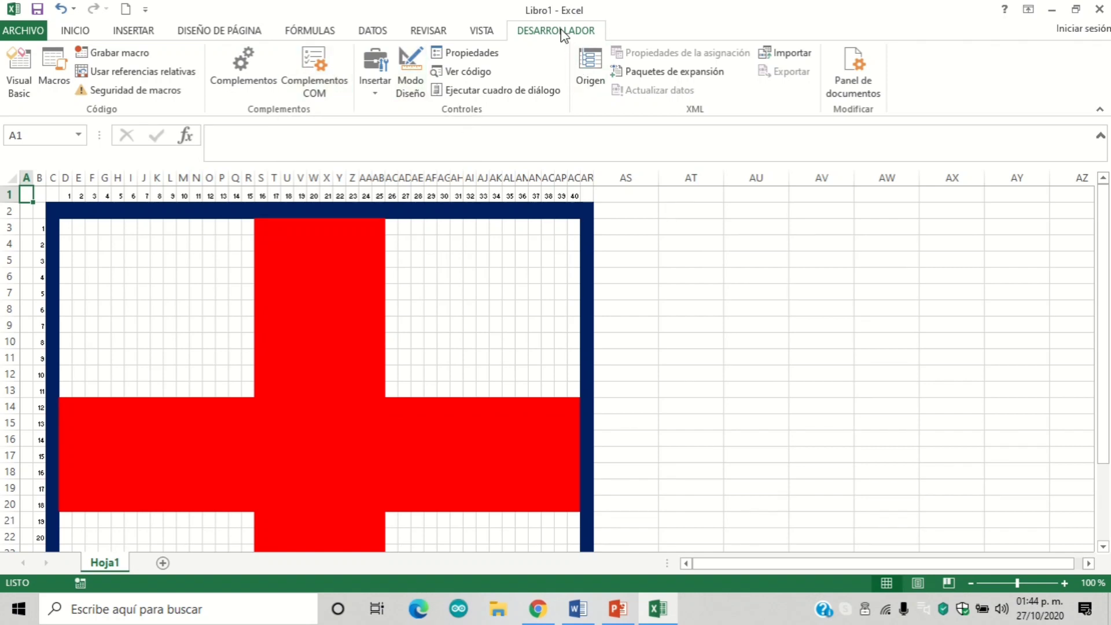
Step: Draw a form button to the right of the grid and assign it the CRUZ_ROJA macro
left_click(368, 87)
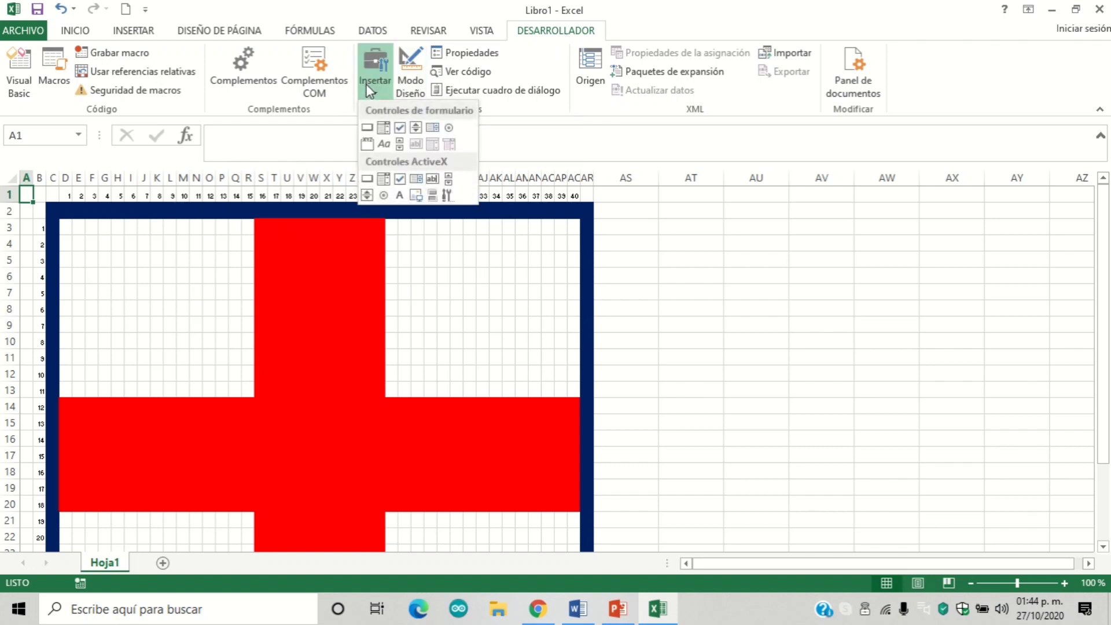
left_click(367, 125)
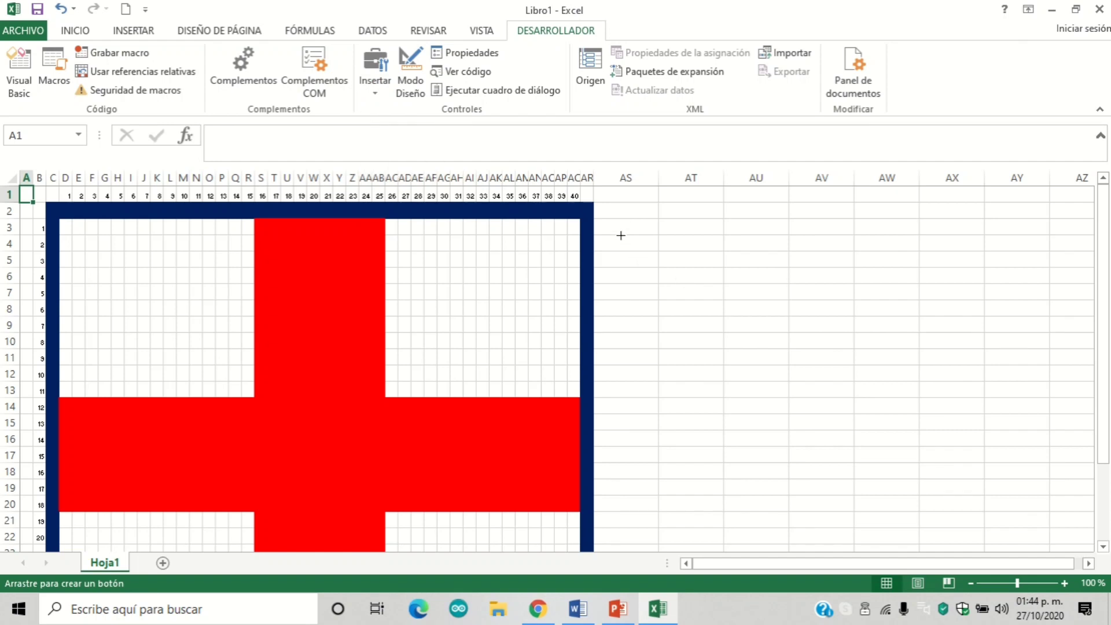
left_click_drag(621, 236, 741, 264)
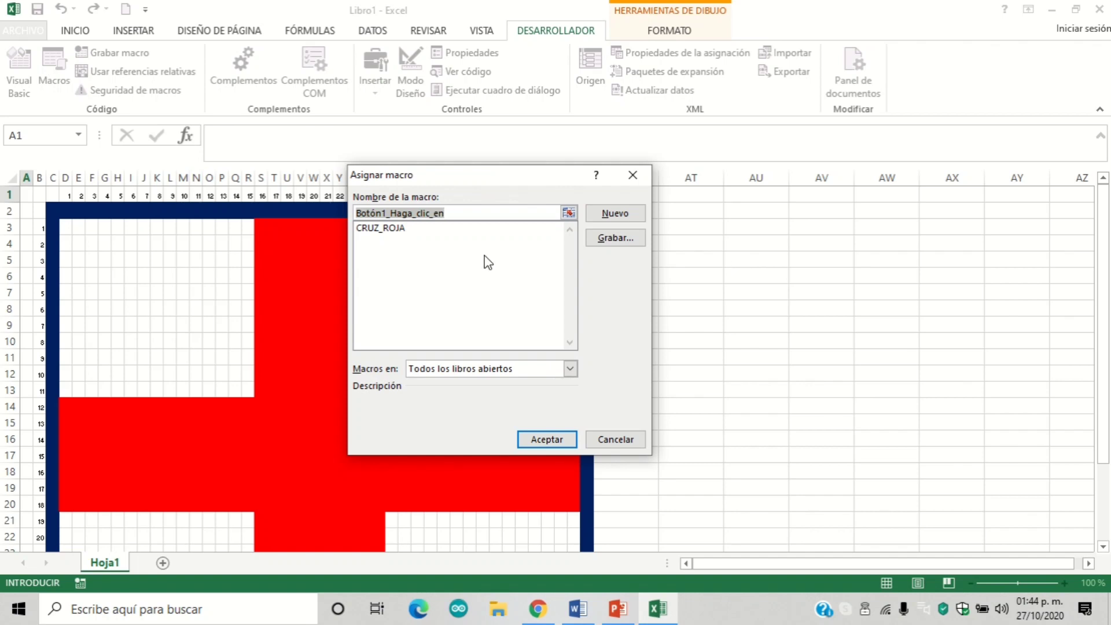
left_click(386, 228)
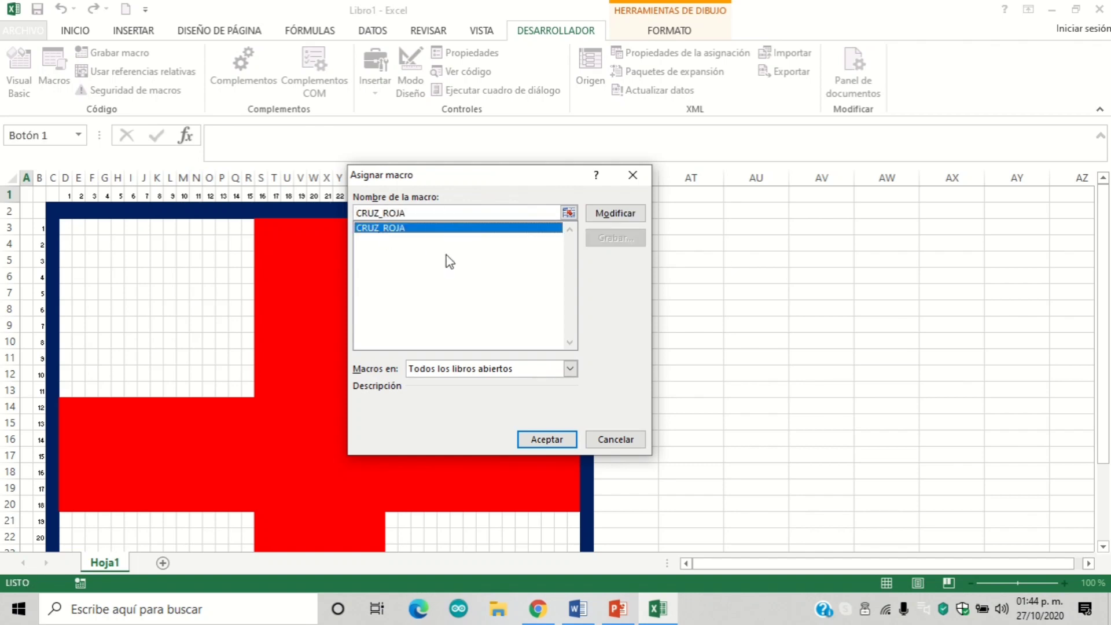
left_click(555, 439)
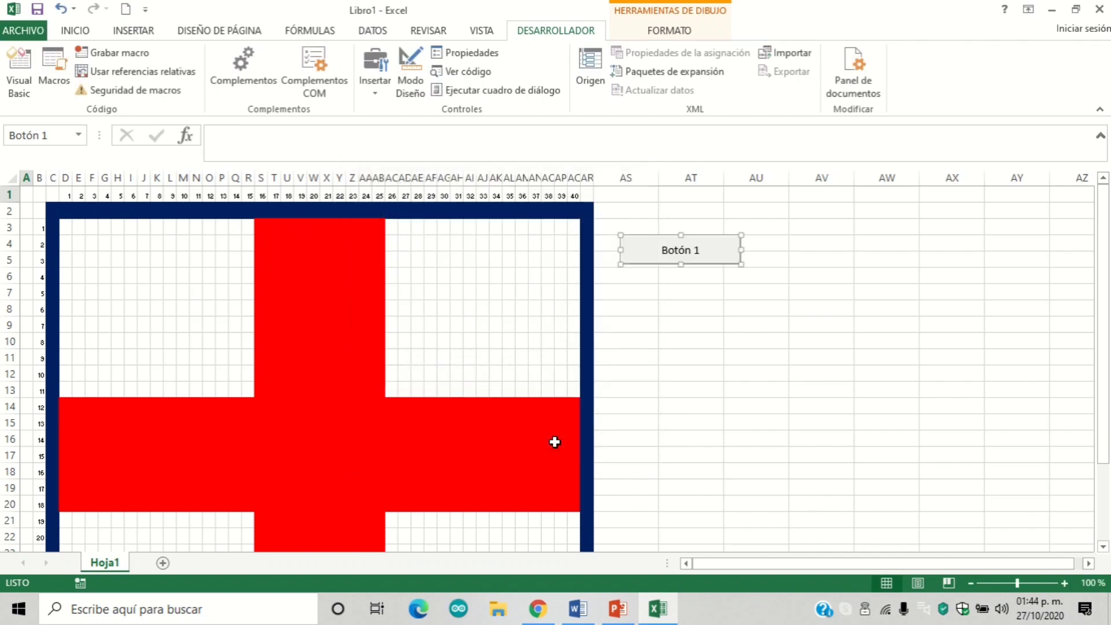
Step: Change the new button's label to PINTAR
left_click(700, 250)
key("Delete")
key("Delete")
key("Delete")
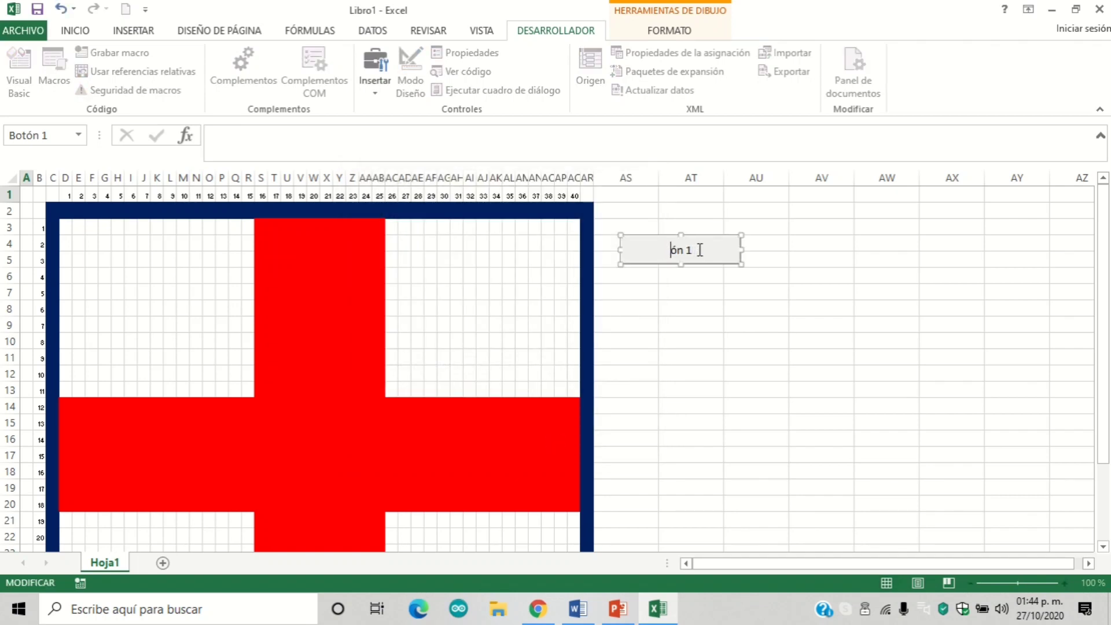
key("Delete")
key("Delete")
key("Delete")
key("Delete")
type("PINTA")
type("R")
left_click(791, 295)
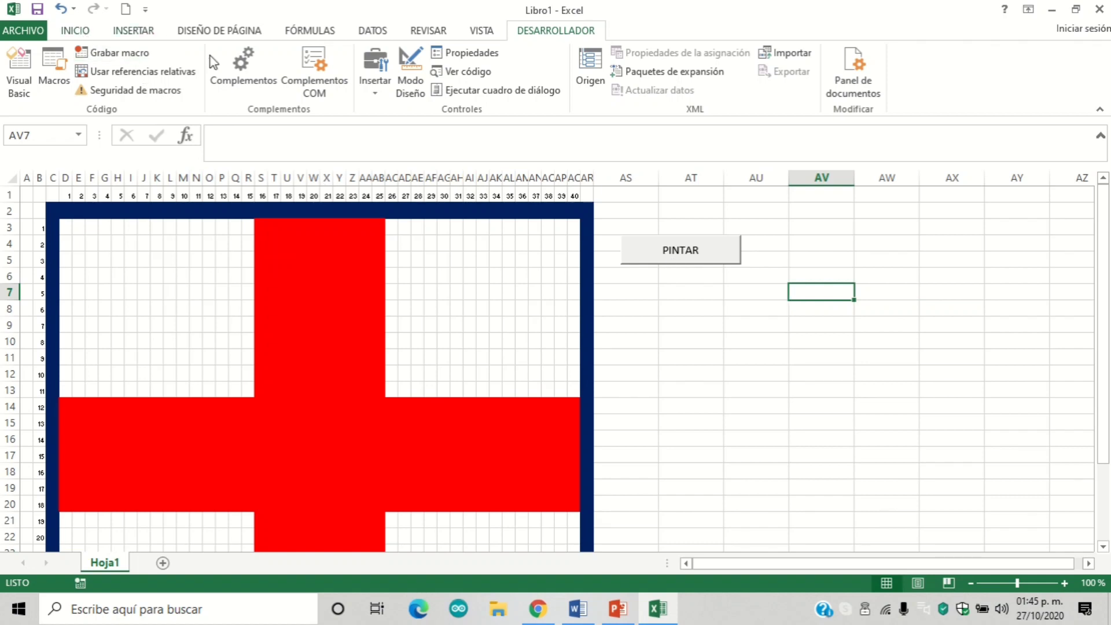
Step: Start recording a new macro named BORRAR
left_click(121, 53)
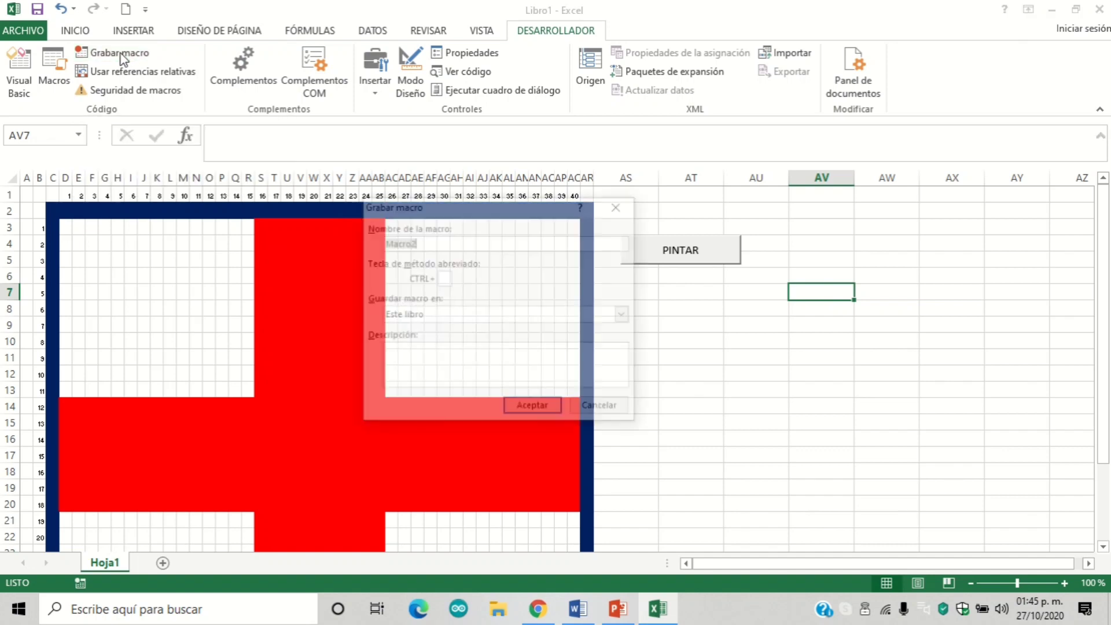
key("BackSpace")
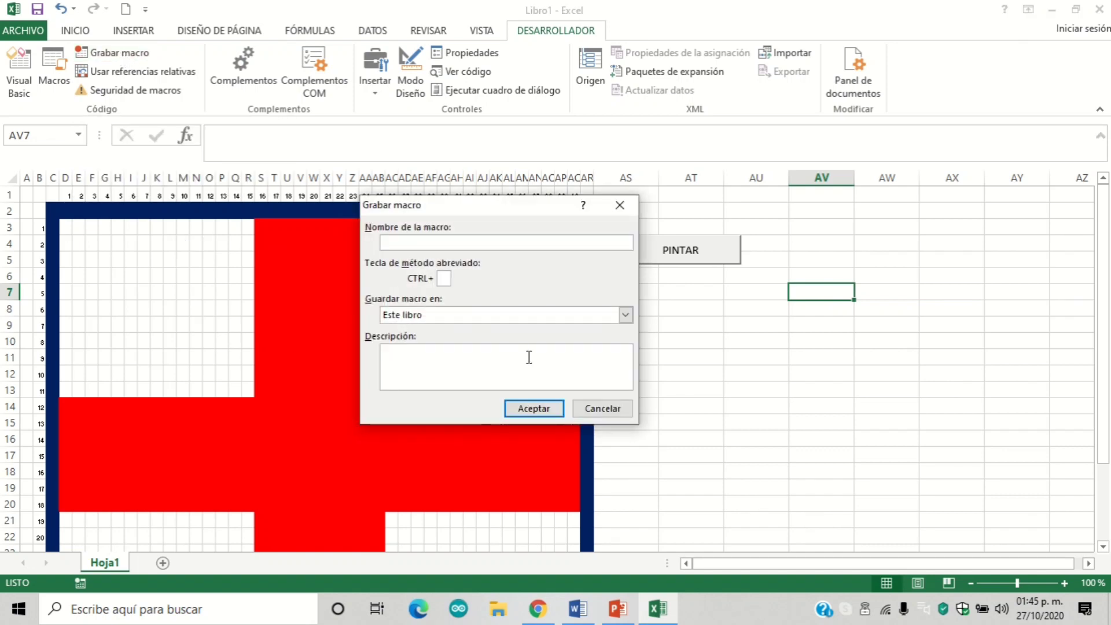
type("BORRAR")
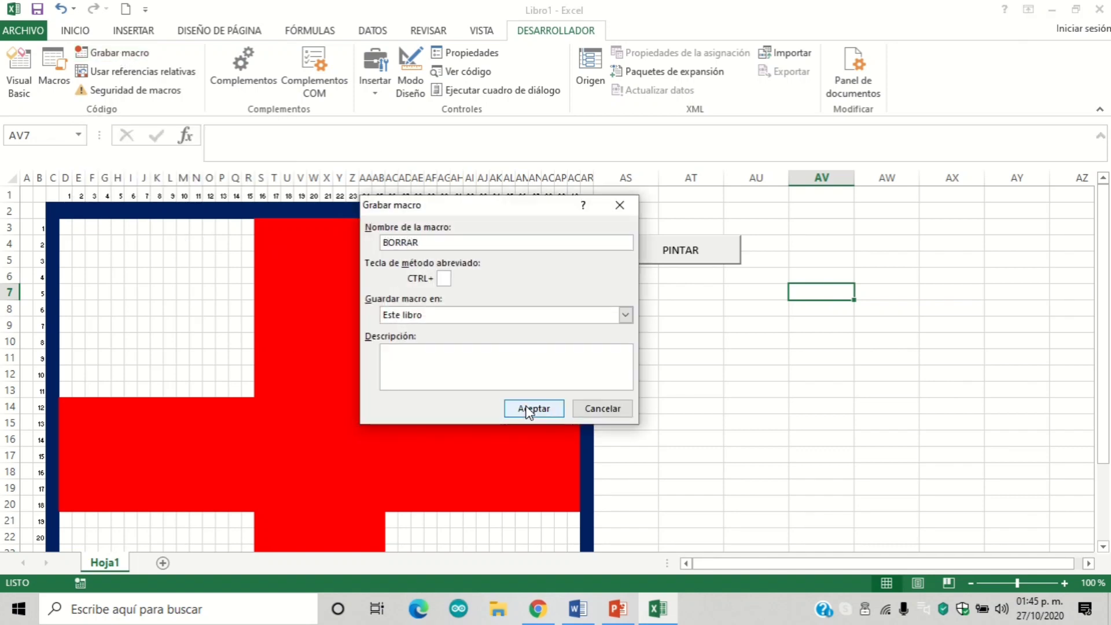
left_click(529, 407)
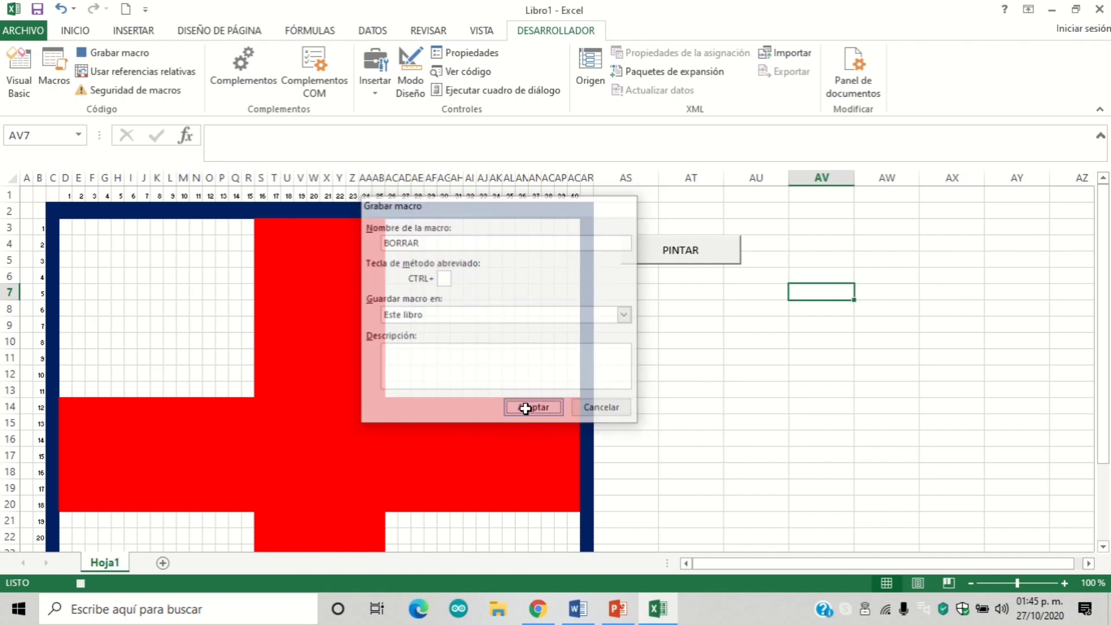
Step: Select A1, then set No Fill on the vertical bar from S3 through row 27
left_click(25, 196)
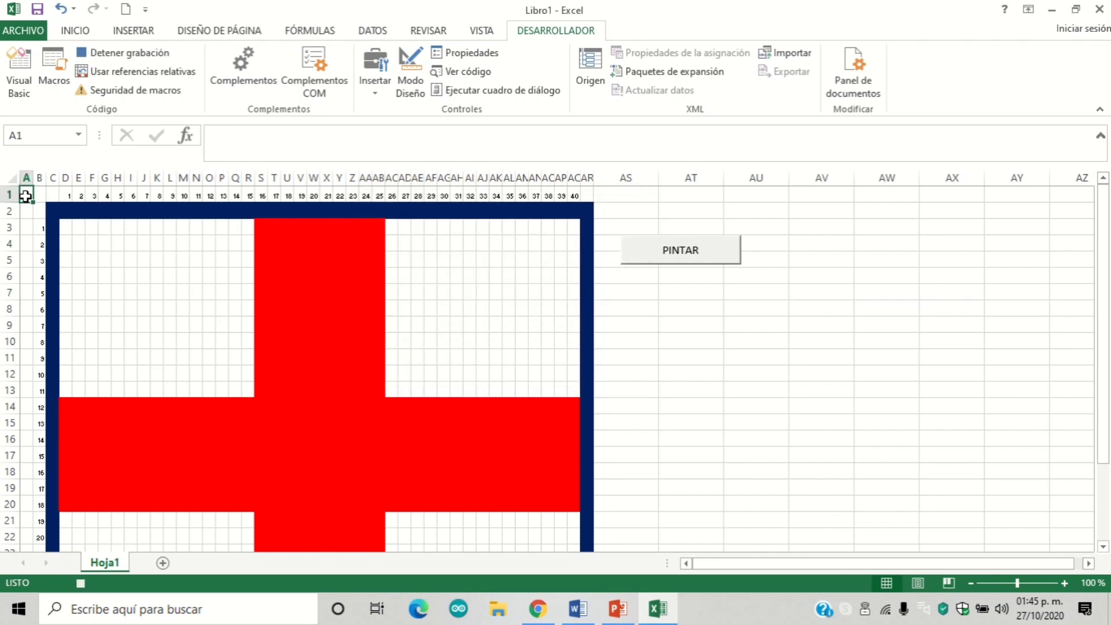
left_click(261, 225)
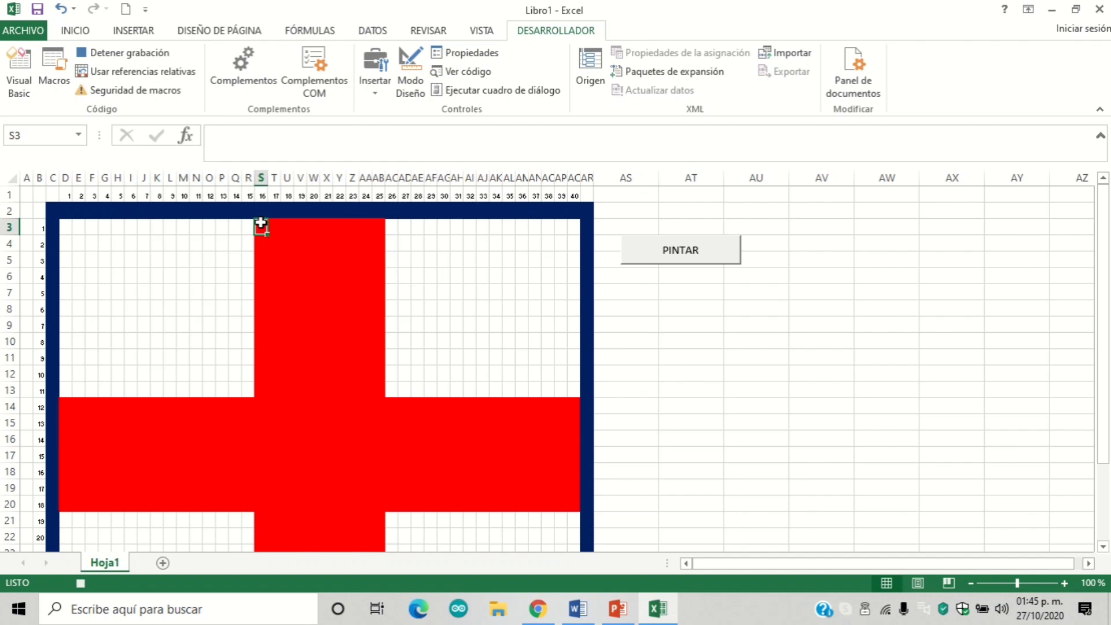
key("shift+Right")
key("shift+Right")
key("shift+Right")
key("shift+Right")
key("shift+Right")
key("shift+Right")
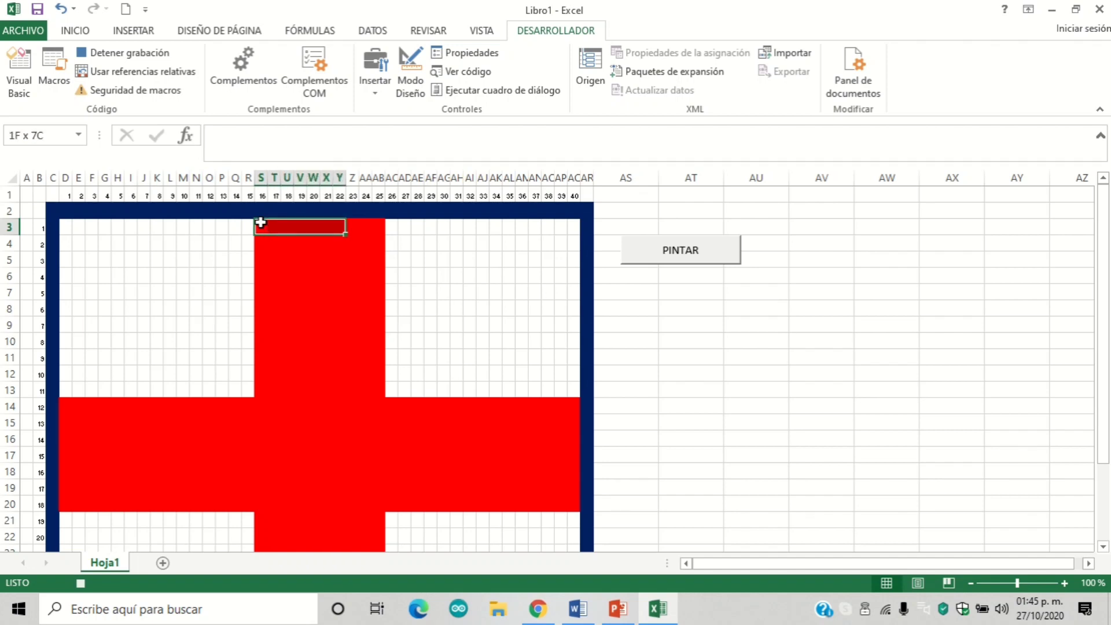
key("shift+Right")
key("shift+Right")
key("shift+Right")
key("shift+Down")
key("shift+Down")
key("shift+Down")
key("shift+Down")
key("shift+Down")
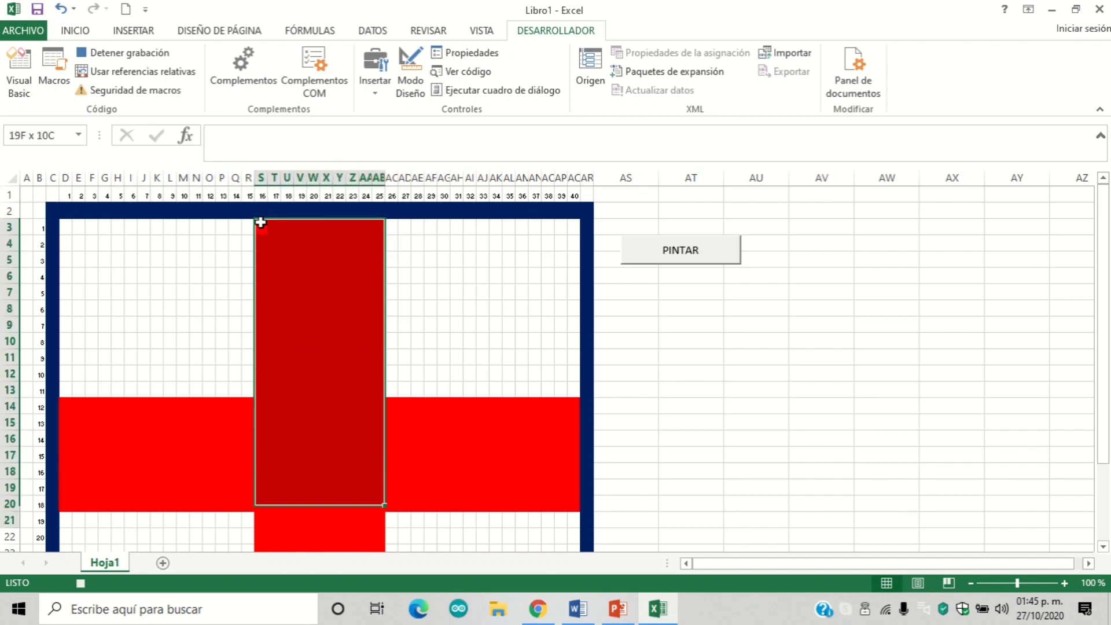
key("shift+Down")
key("shift+Down")
key("shift+Down")
key("shift+Up")
key("shift+Up")
key("shift+Up")
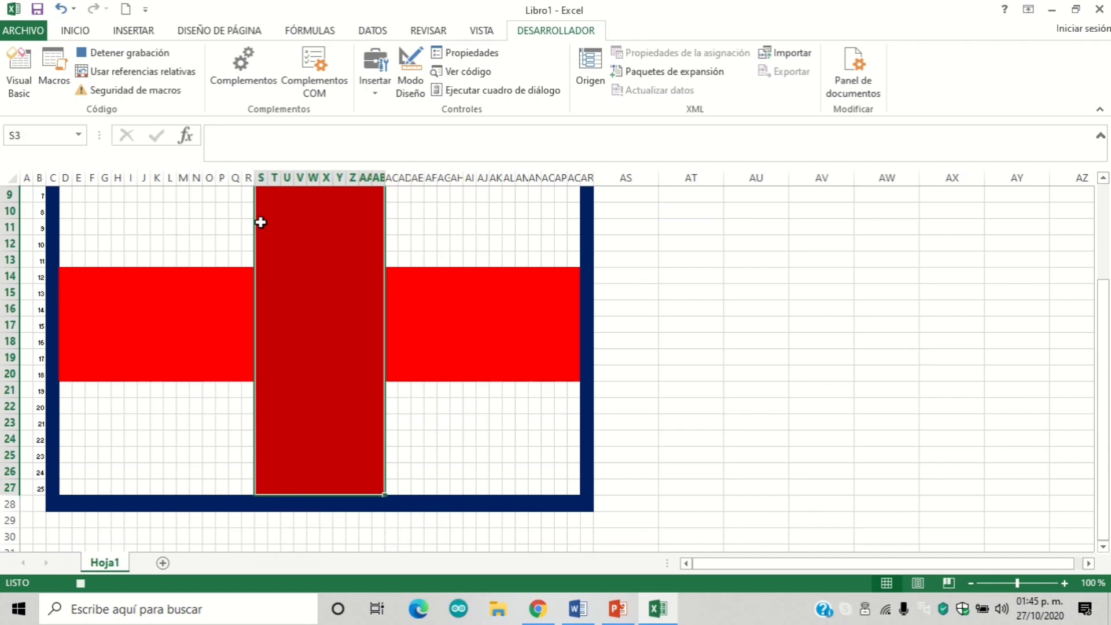
left_click(74, 32)
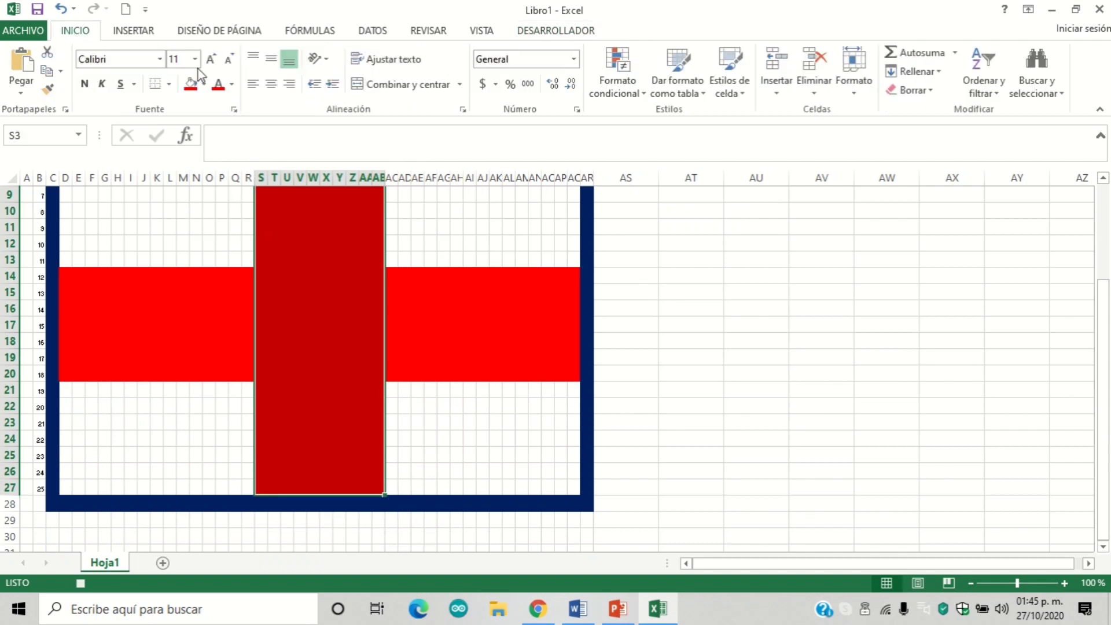
left_click(204, 84)
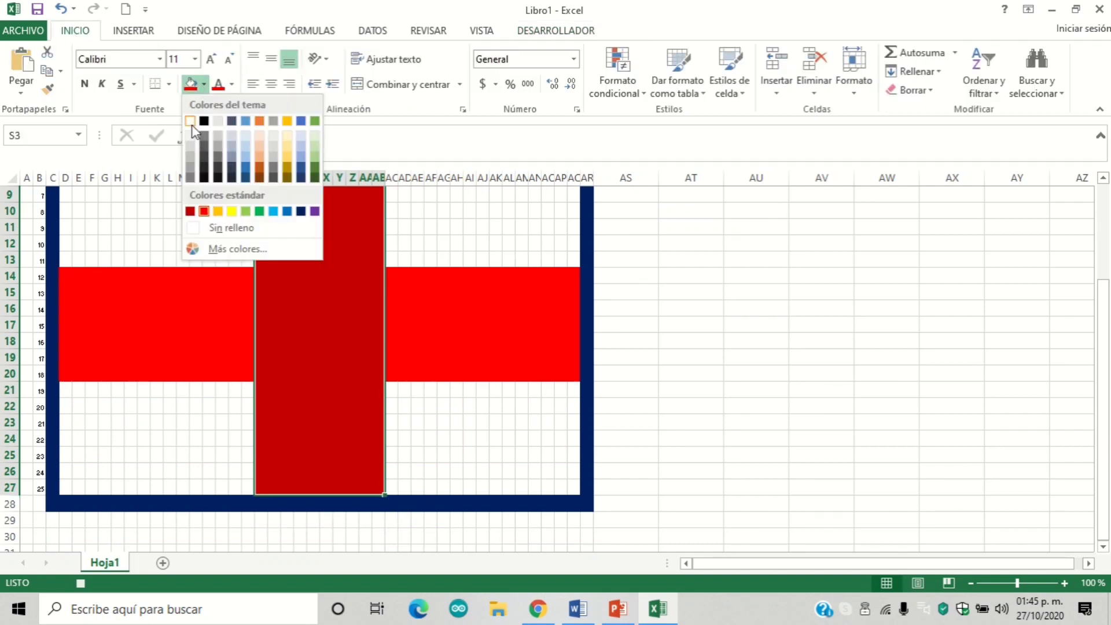
left_click(194, 132)
Step: Remove the red fill from the horizontal bar starting at D14
scroll(176, 340, "up", 3)
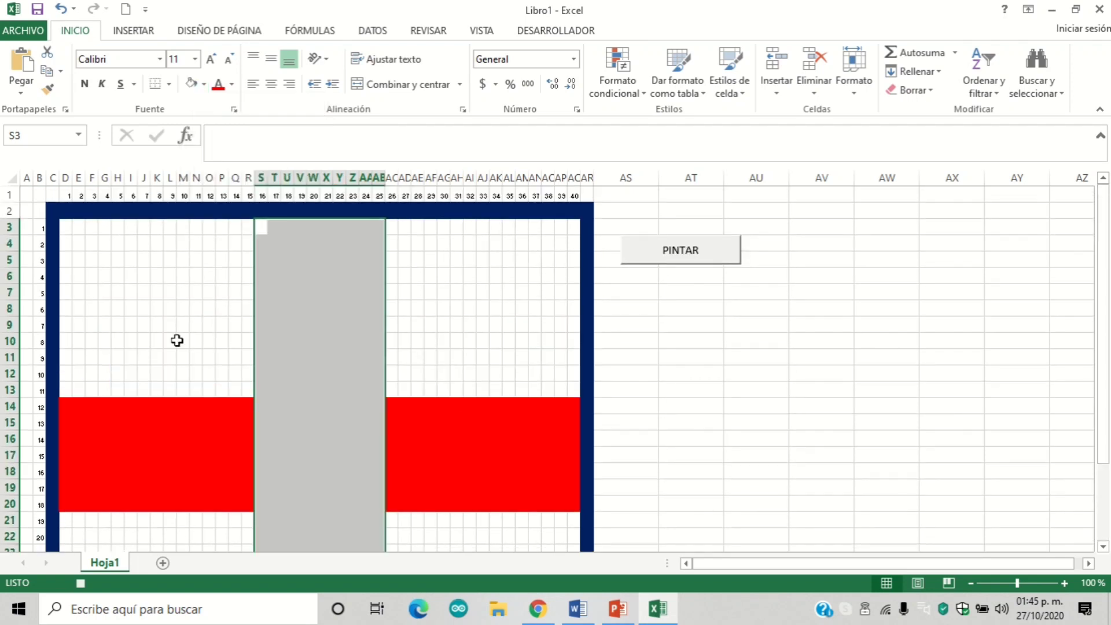
left_click(66, 404)
key("shift+Right")
key("shift+Right")
key("shift+Right")
key("shift+Right")
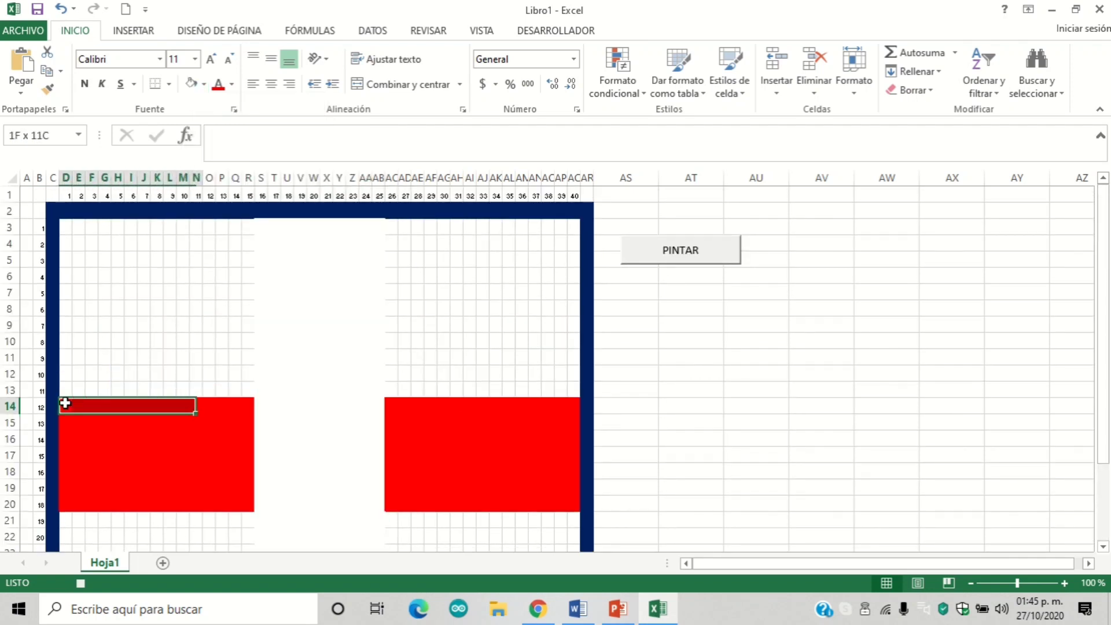
key("shift+Right")
key("shift+Right")
key("shift+Right")
key("shift+Right")
key("shift+Right")
key("shift+Right")
key("shift+Right")
key("shift+Right")
key("shift+Right")
key("shift+Right")
key("shift+Right")
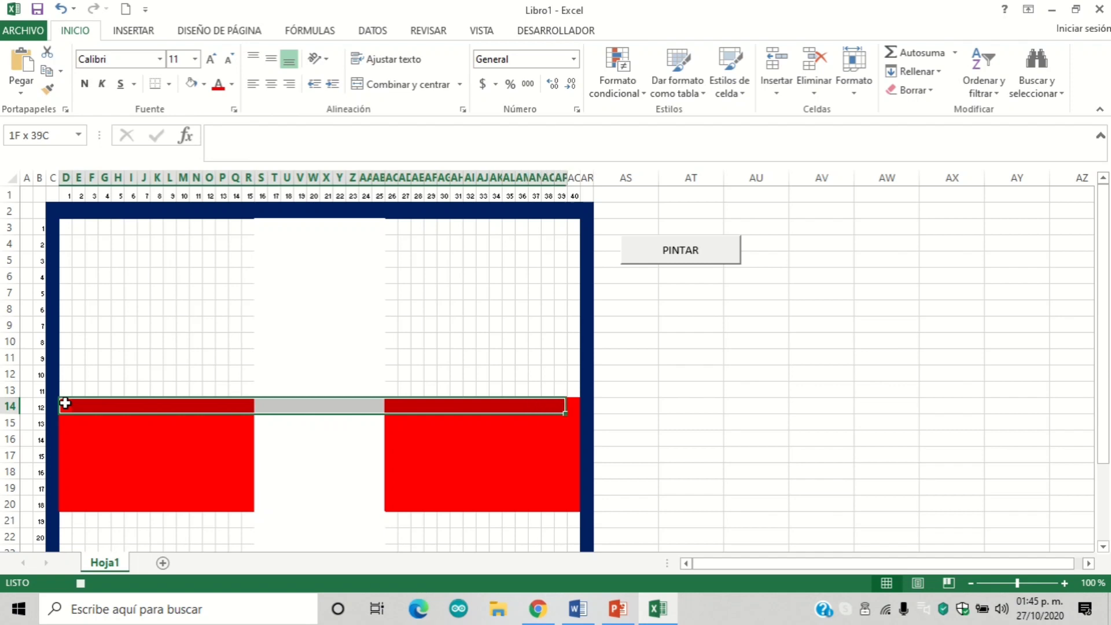
key("shift+Right")
key("shift+Down")
key("shift+Down")
key("shift+Down")
key("shift+Down")
key("shift+Up")
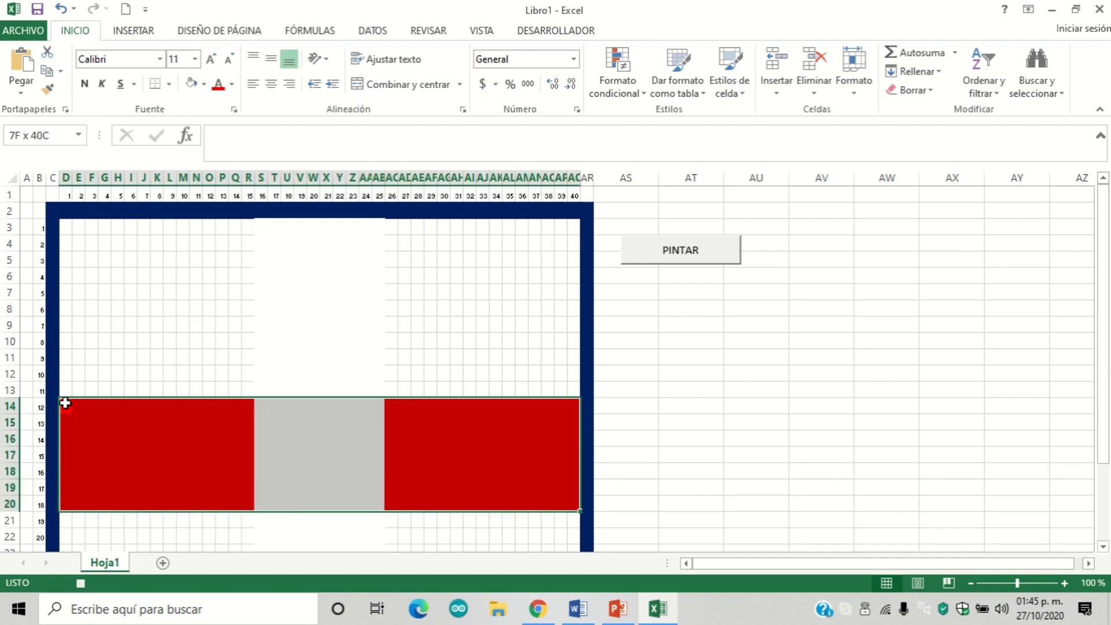
left_click(193, 84)
Step: Reselect cell A1 and stop the BORRAR macro recording
left_click(700, 324)
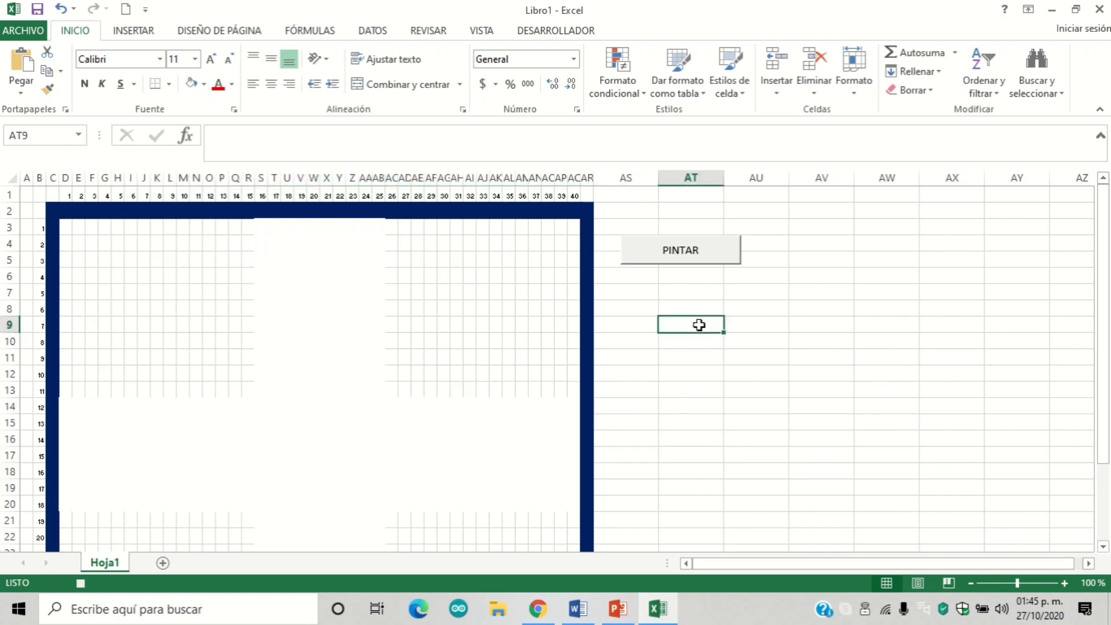
left_click(28, 197)
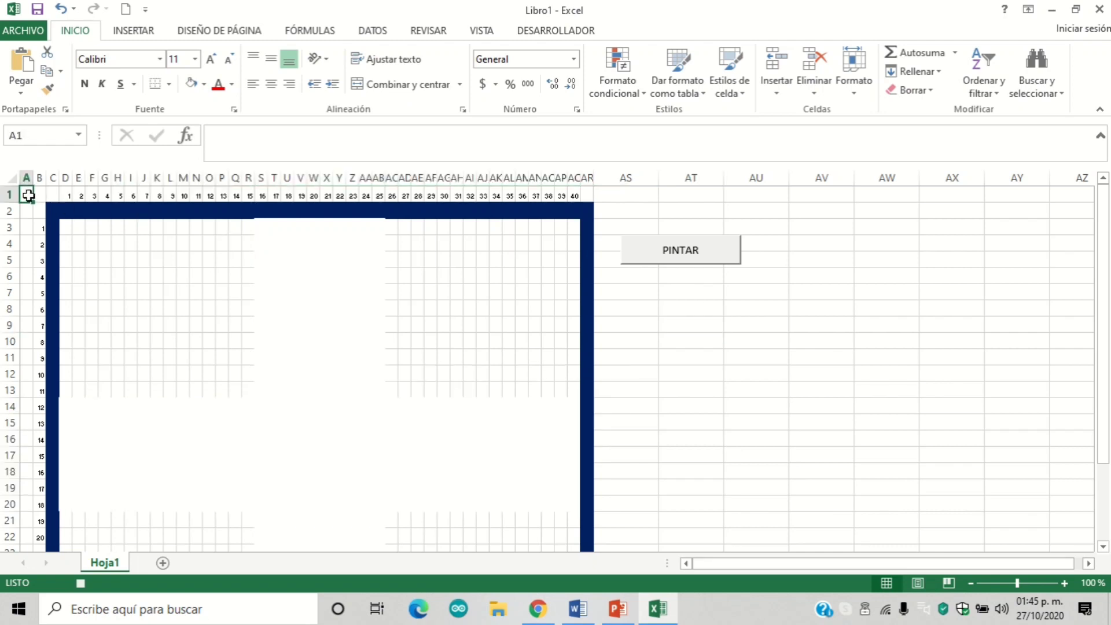
left_click(539, 32)
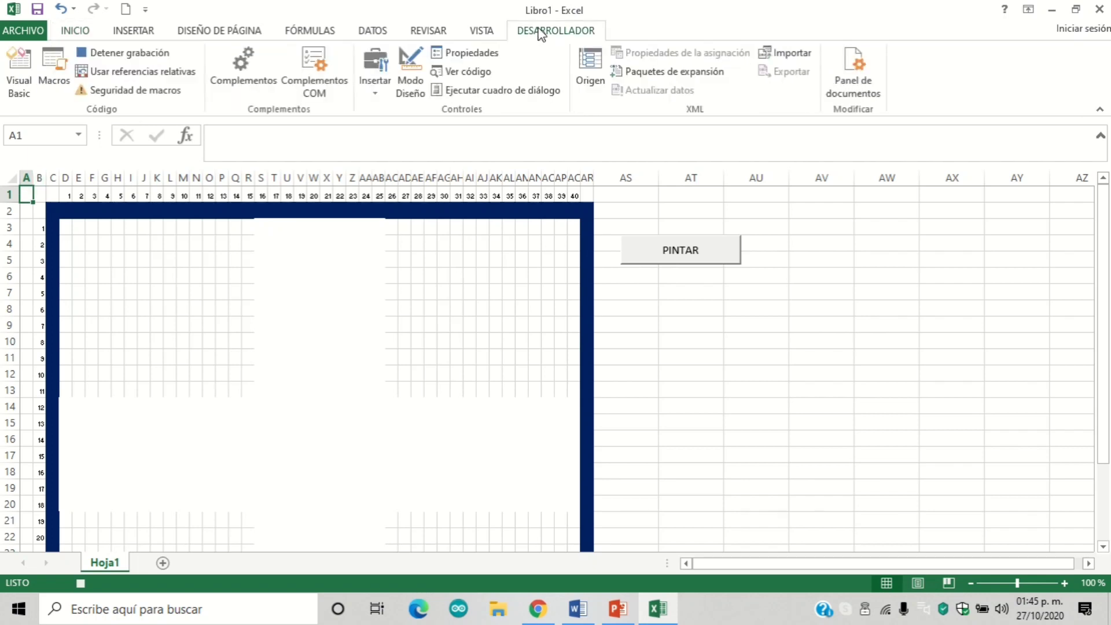
left_click(129, 56)
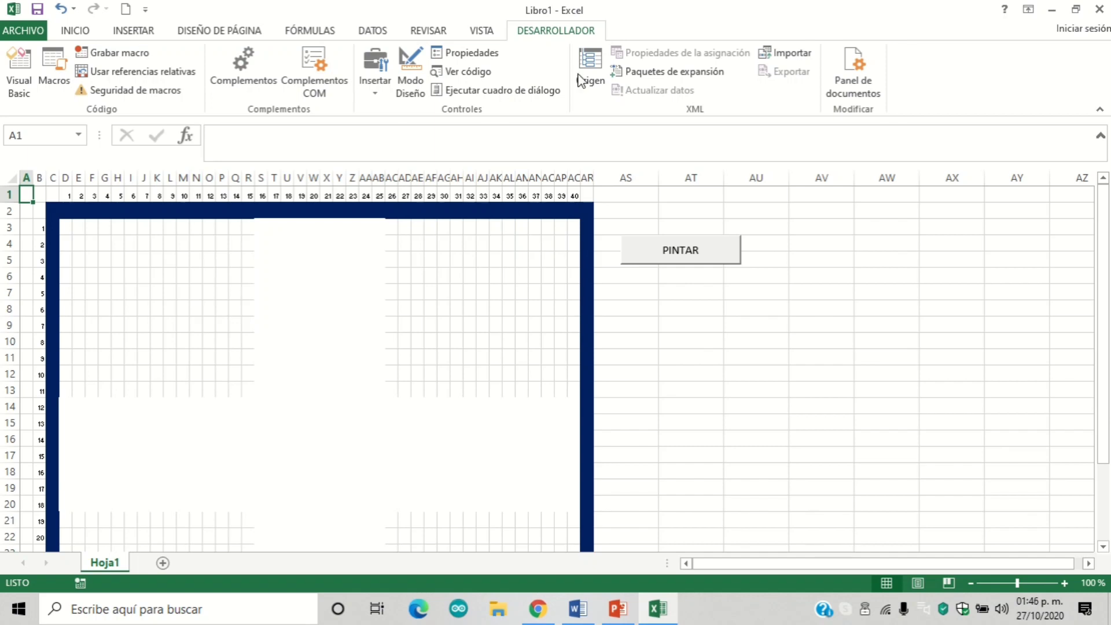
Step: Draw a form button below PINTAR and assign it the BORRAR macro
left_click(375, 76)
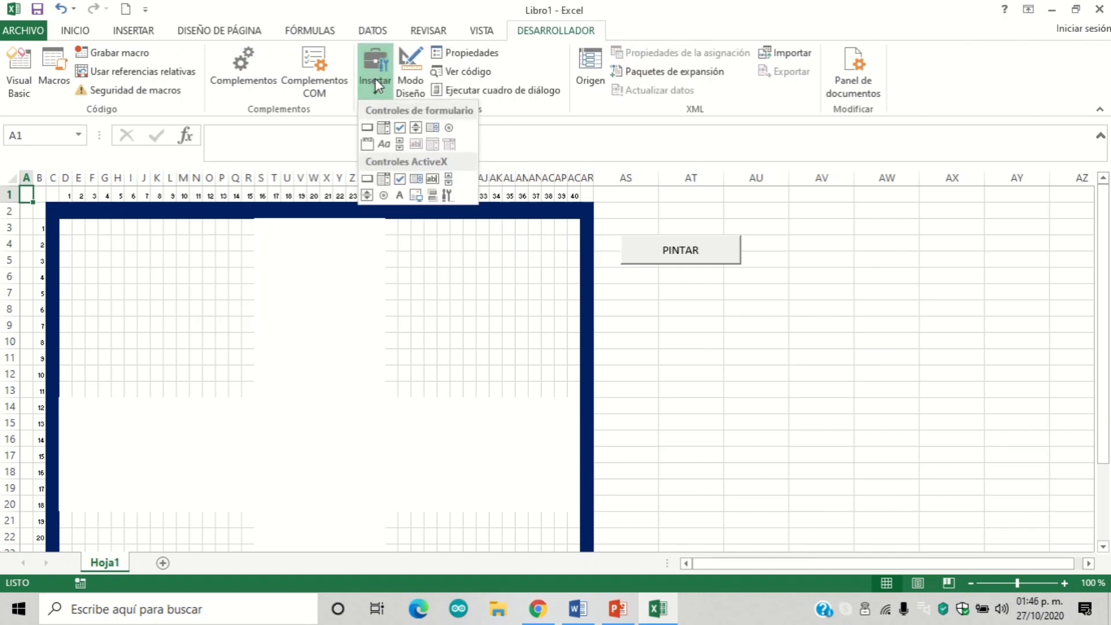
left_click(368, 128)
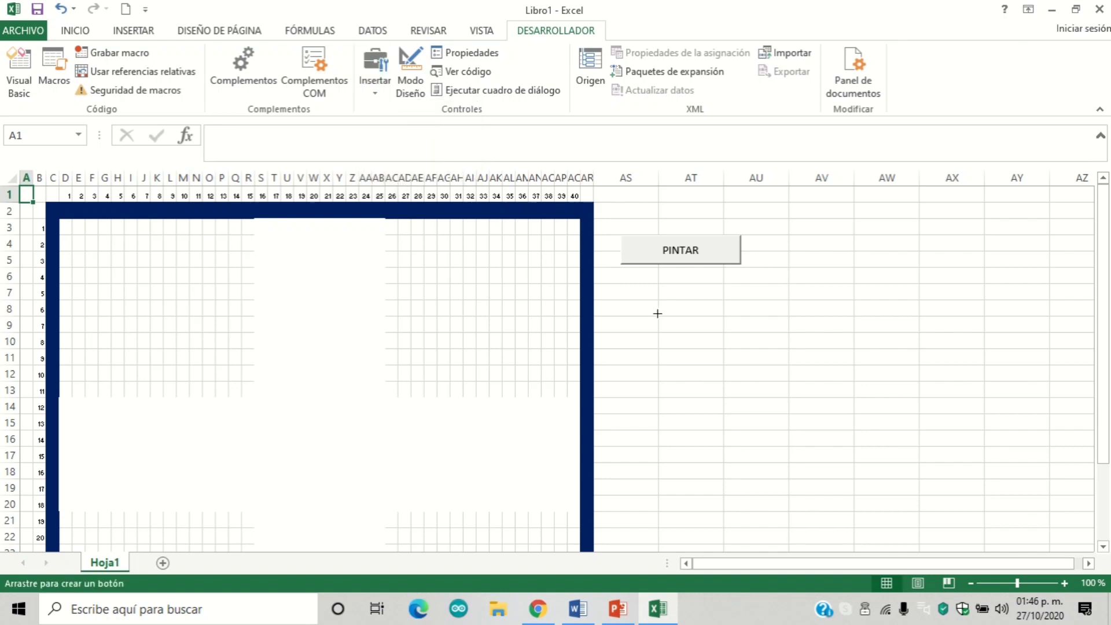
left_click_drag(628, 291, 748, 320)
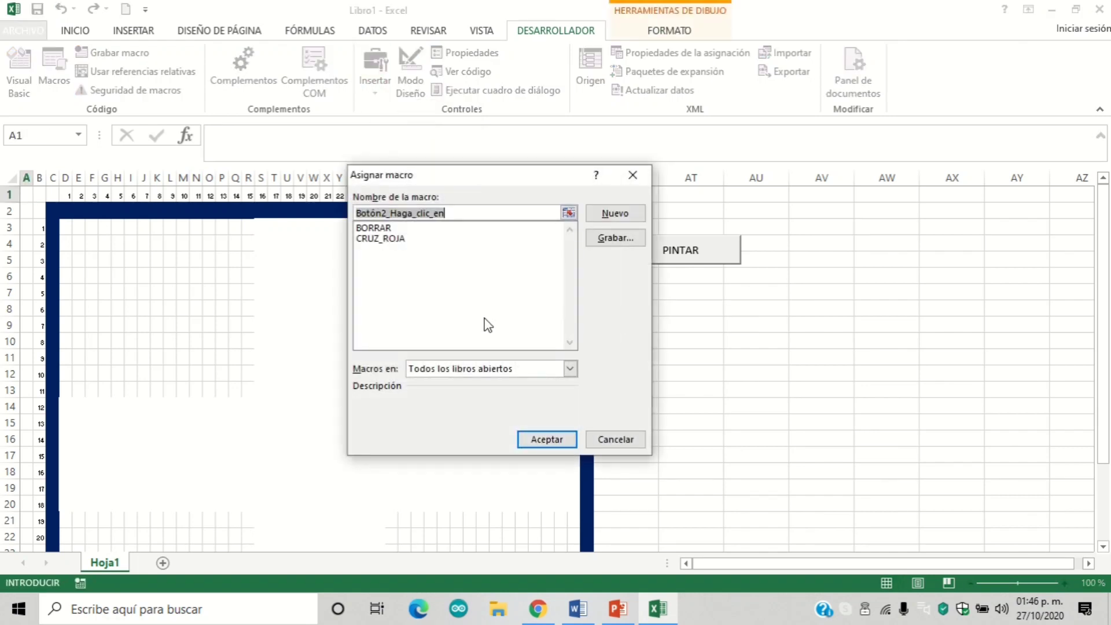
left_click(379, 228)
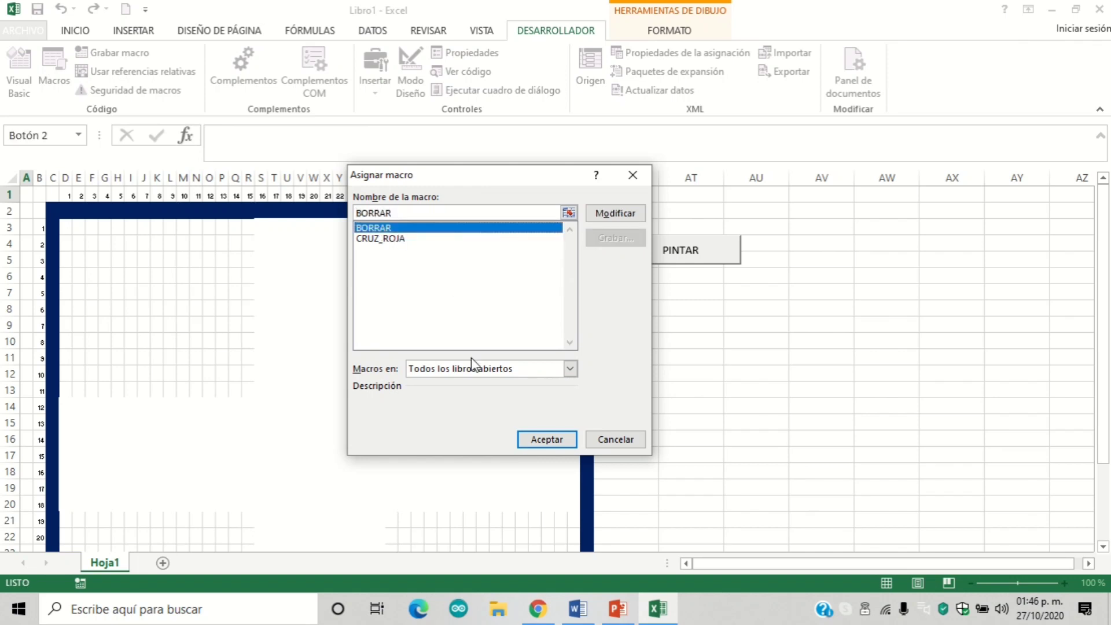
left_click(547, 440)
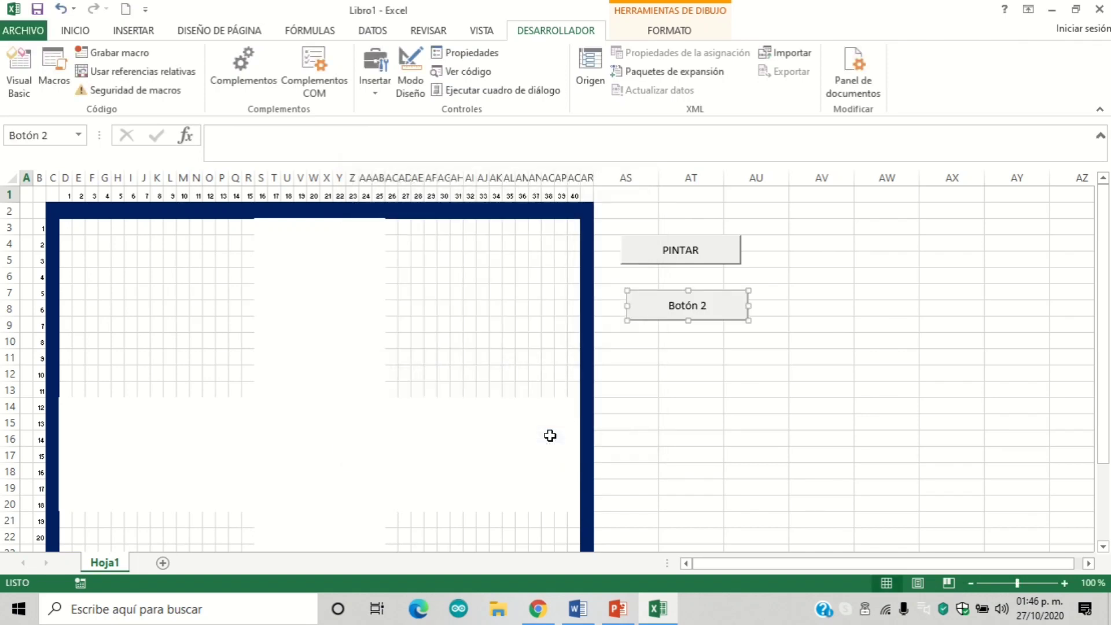
Step: Change the new button's label to BORRAR
left_click(707, 307)
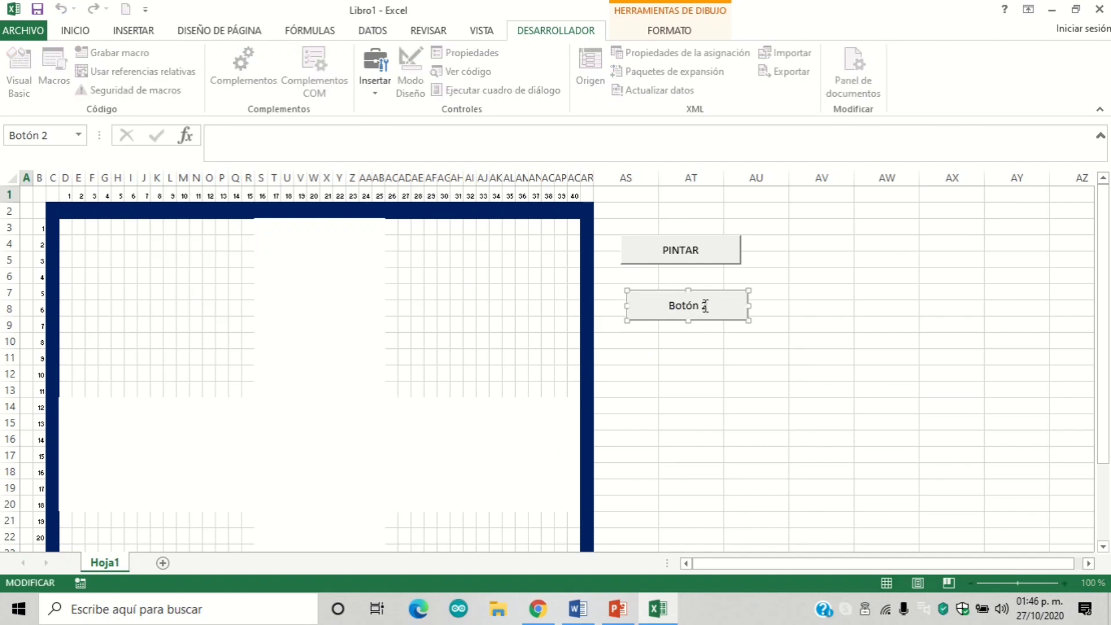
key("Delete")
key("Delete")
key("Delete")
type("BO")
type("RRAR")
left_click(767, 359)
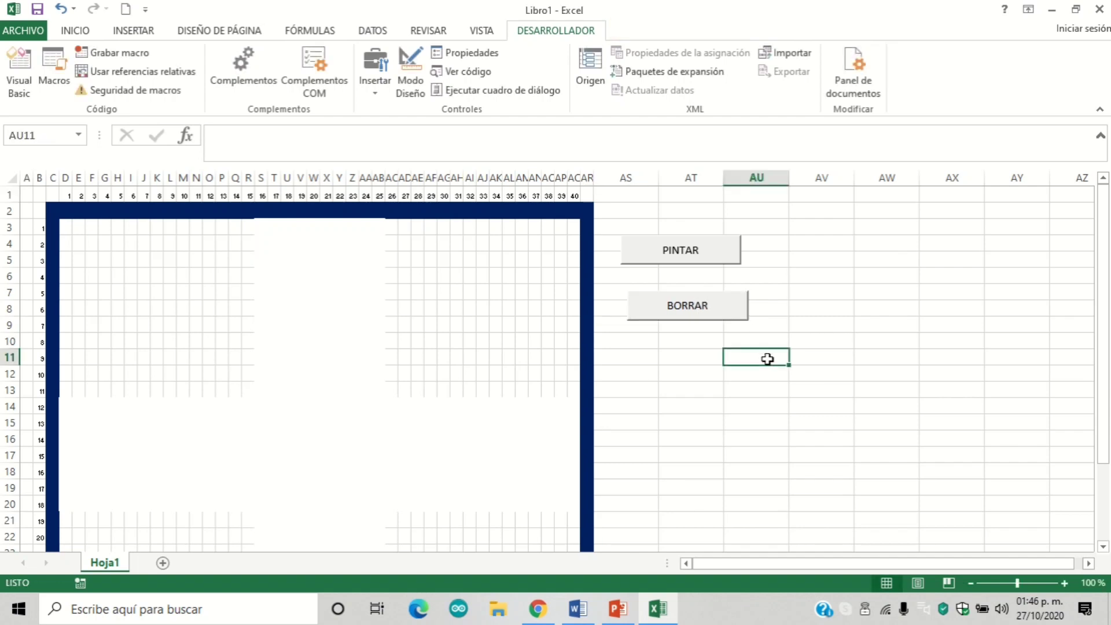
Step: Alternate PINTAR and BORRAR three times each, then go to the ARCHIVO Información page
left_click(704, 252)
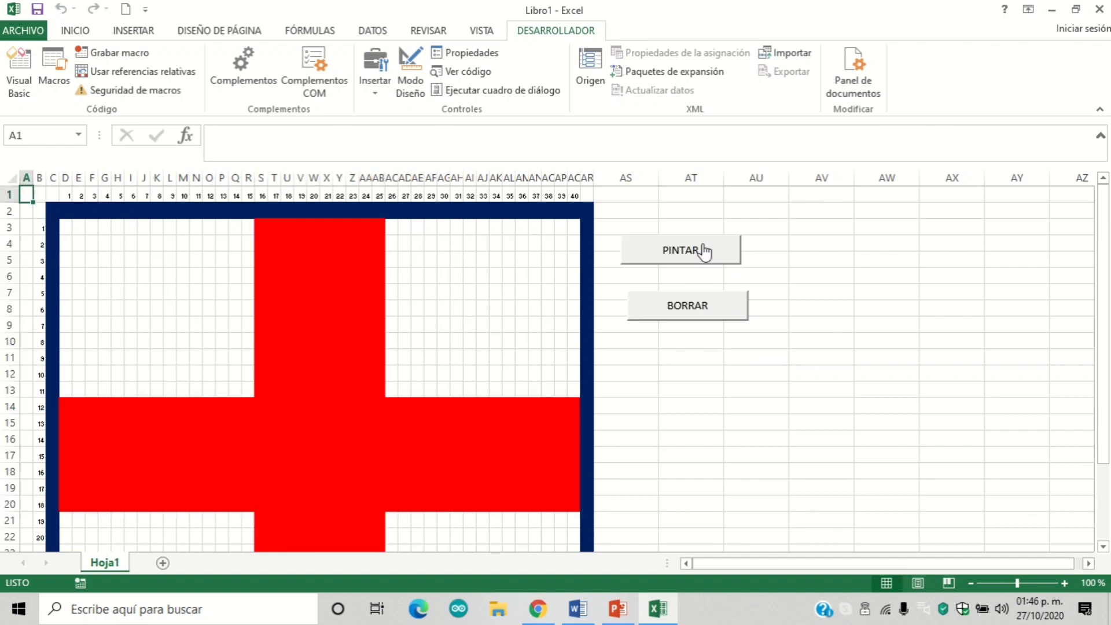
left_click(702, 311)
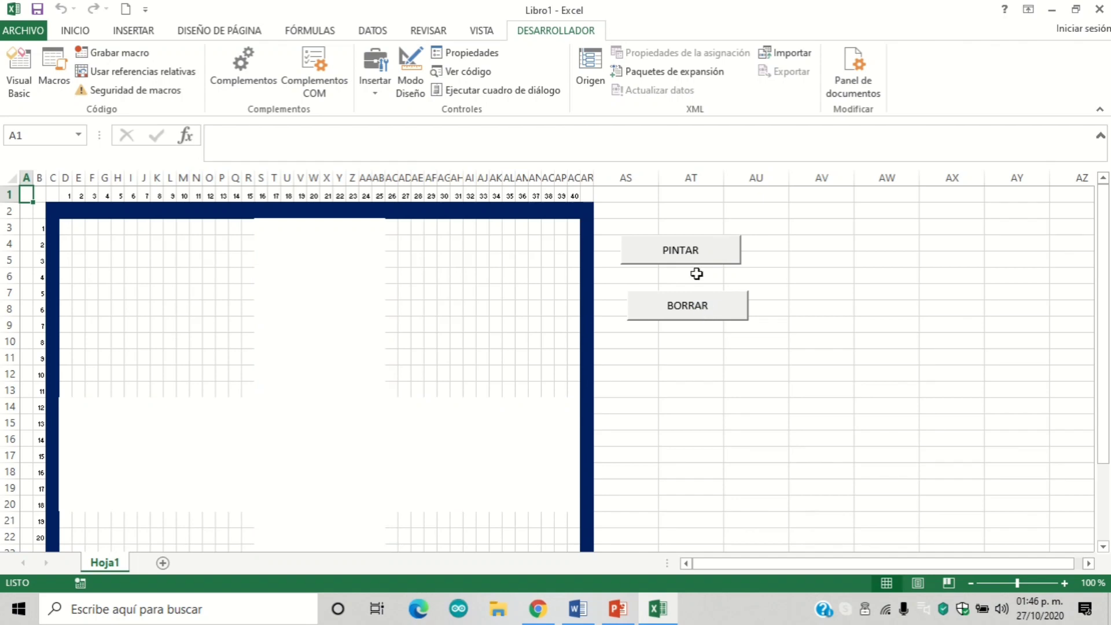
left_click(697, 262)
left_click(692, 307)
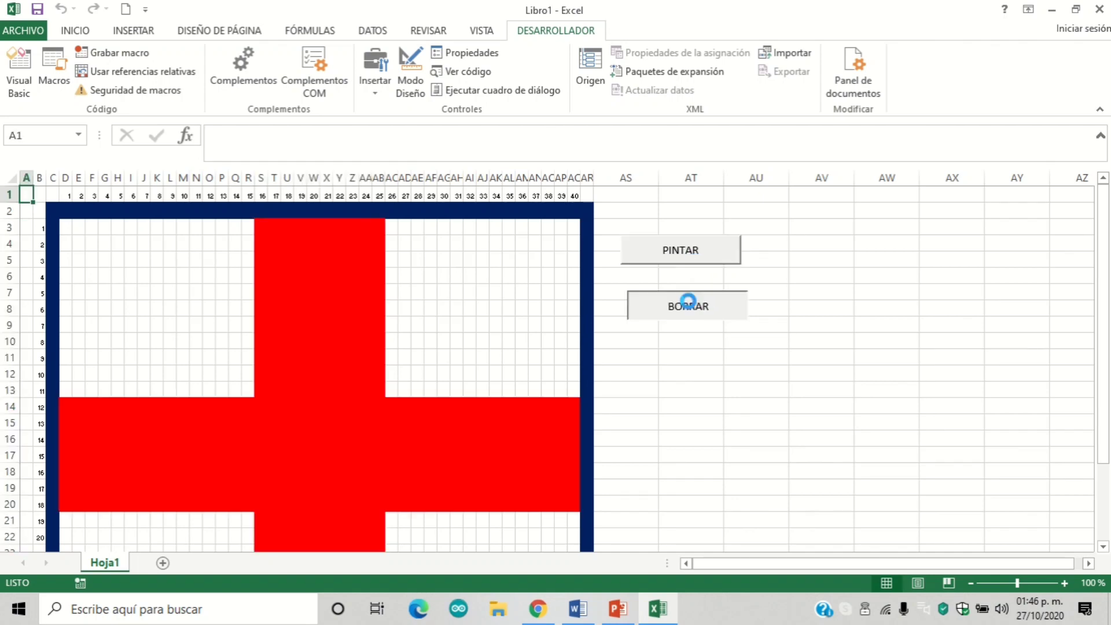
left_click(680, 250)
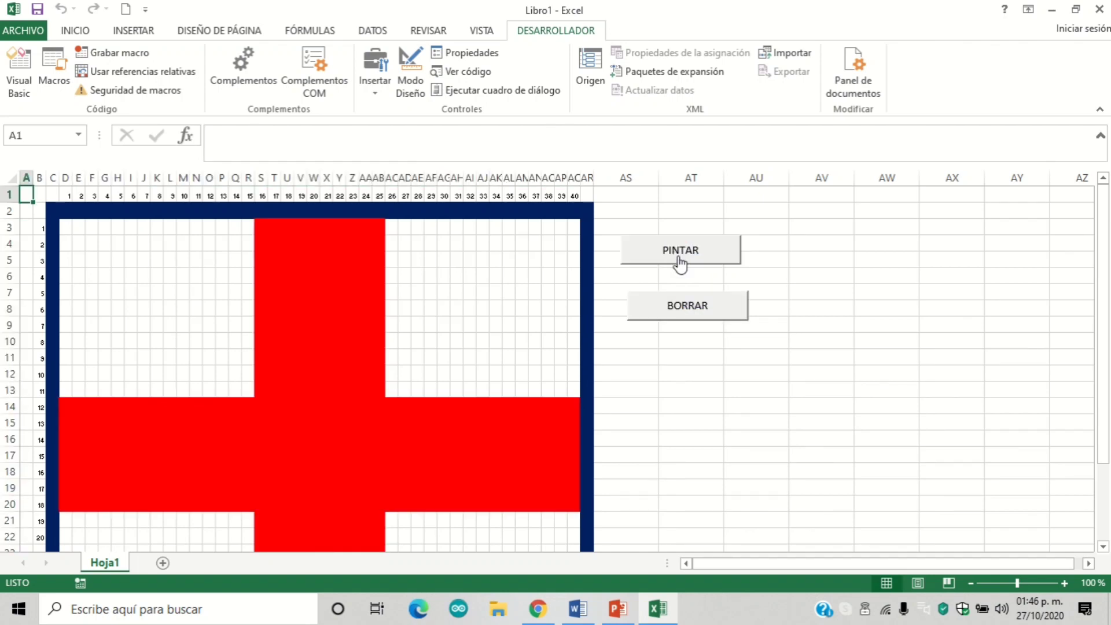
left_click(681, 304)
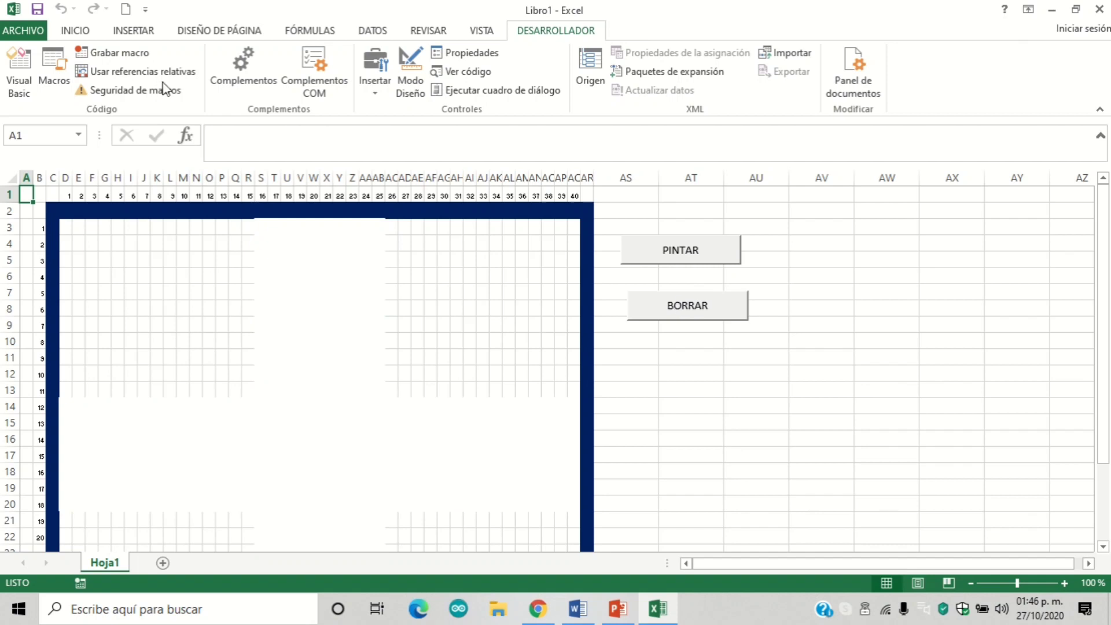
left_click(24, 30)
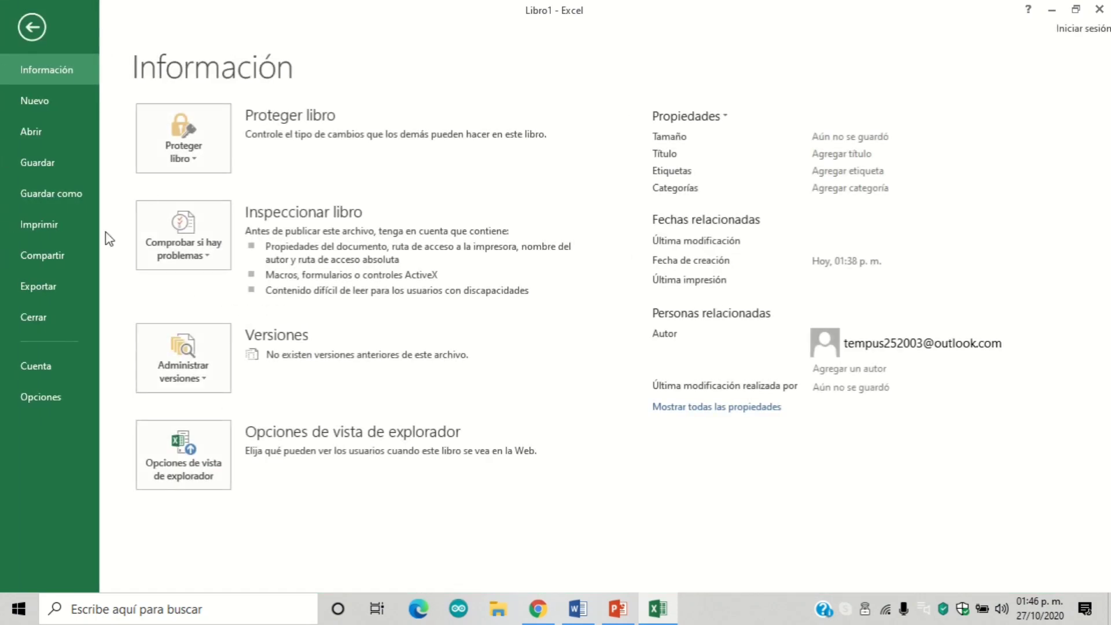
Step: Save the workbook to Documentos as PIZARRON MAGICO.xlsx, accepting the macro-free workbook warning
left_click(64, 192)
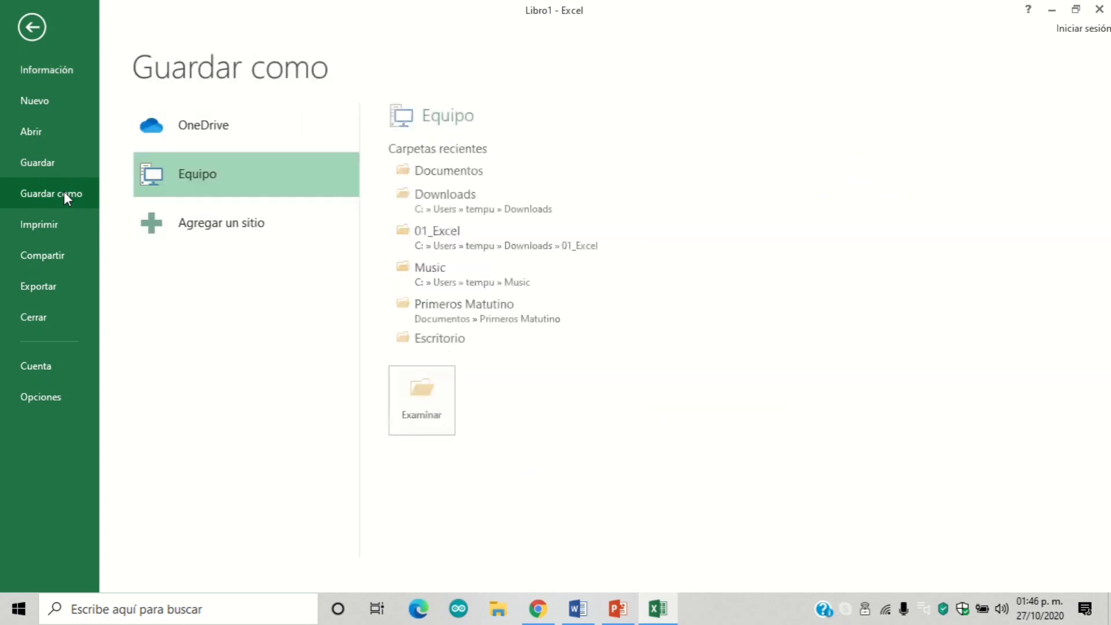
left_click(427, 404)
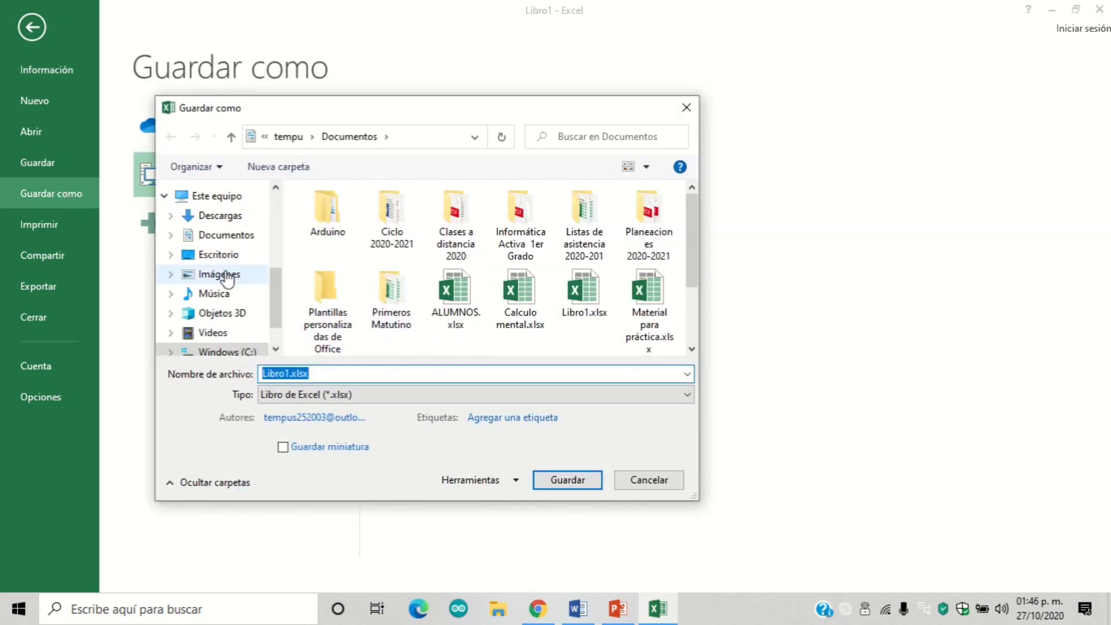
left_click(223, 235)
left_click(350, 372)
key("ctrl+a")
key("BackSpace")
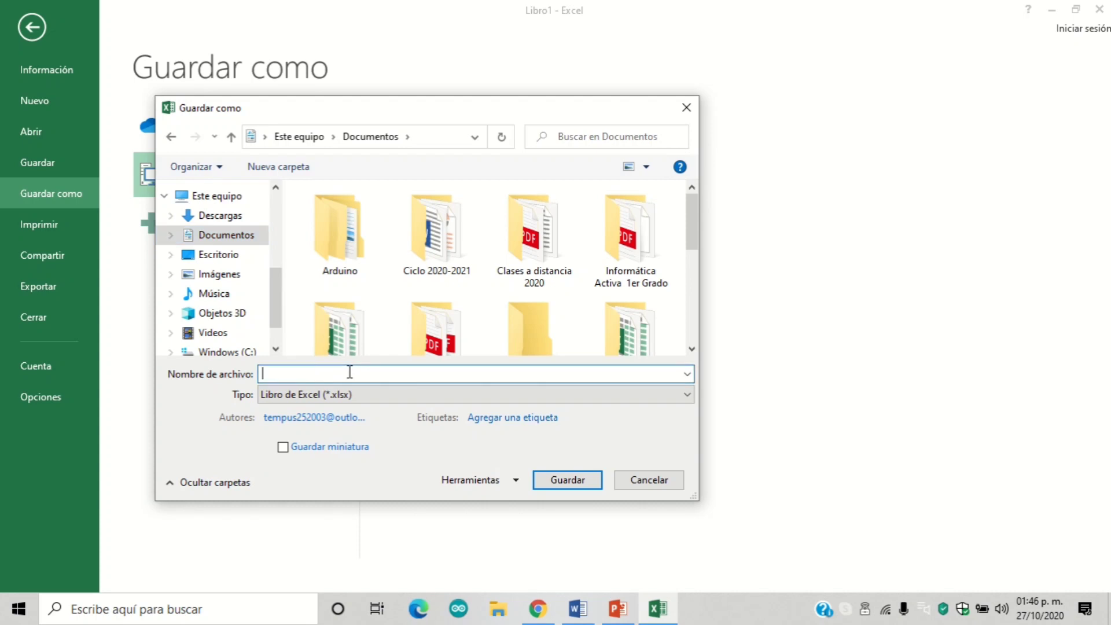
type("PI")
type("ZARRON MAGICO")
left_click(560, 488)
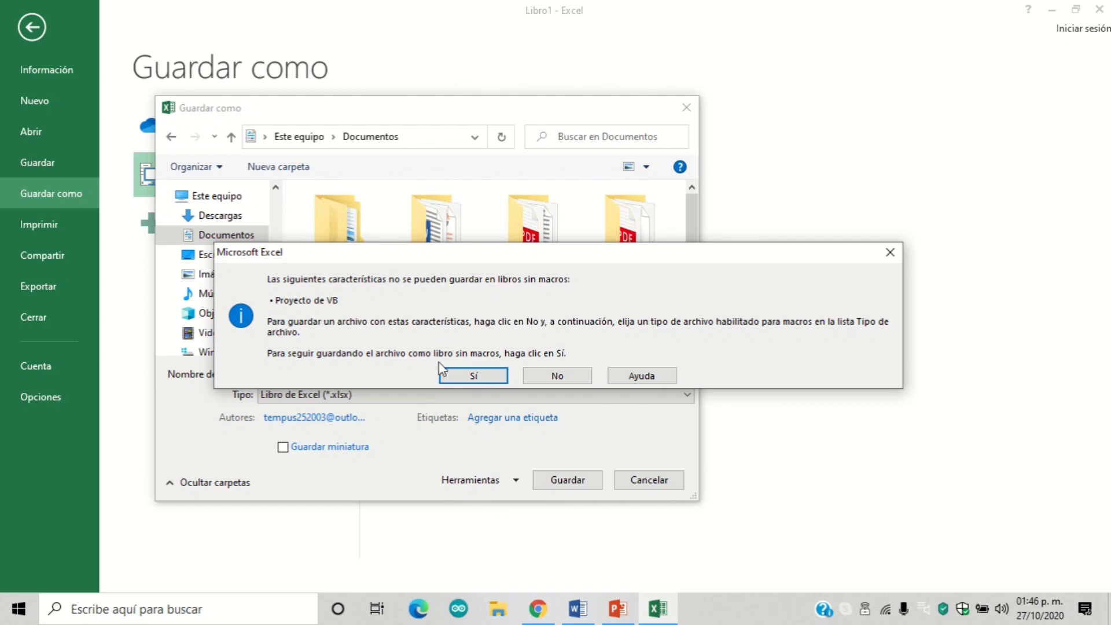
left_click(469, 377)
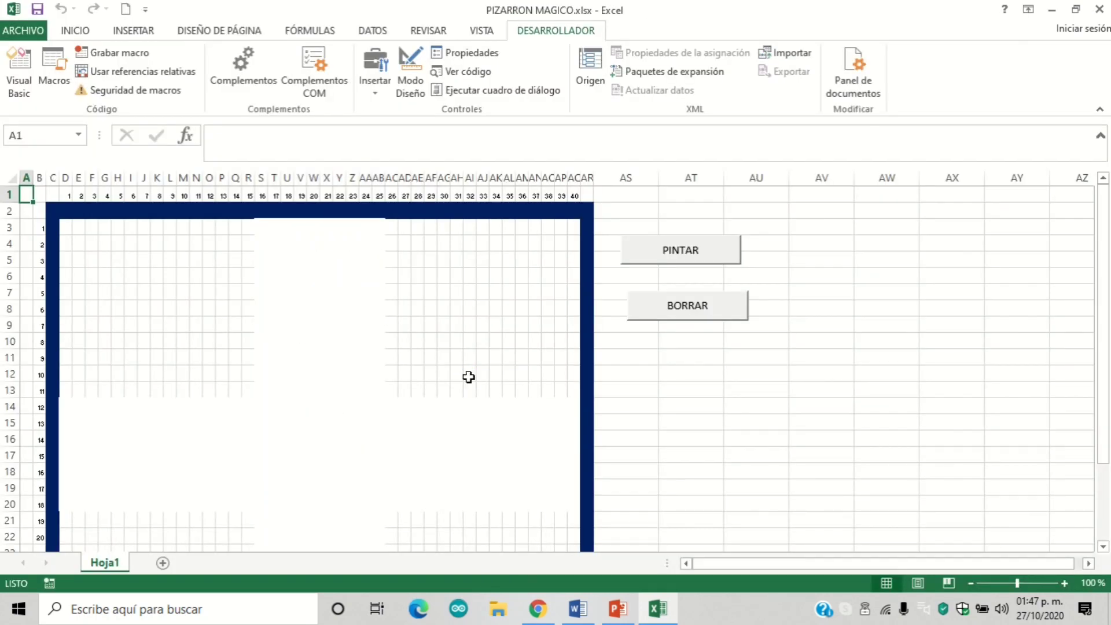